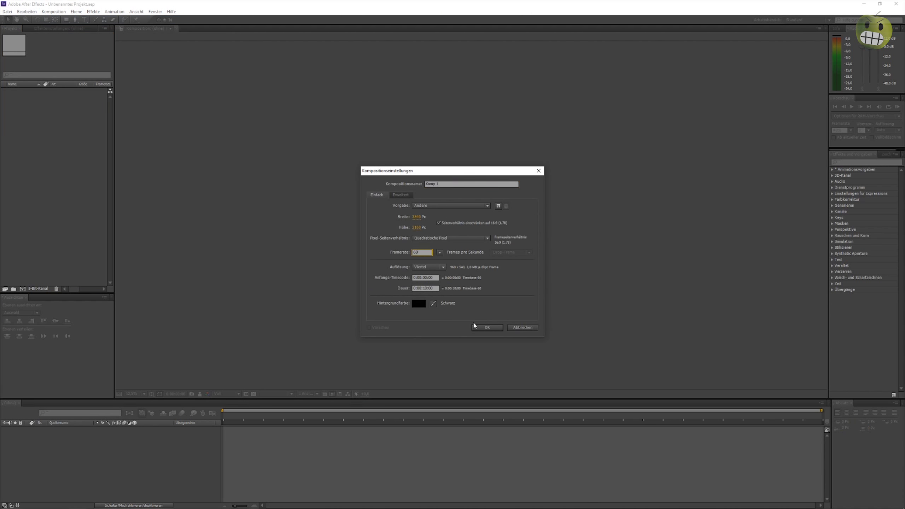
Accept the Composition Settings at 60 fps to create the empty Komp 1
left_click(475, 327)
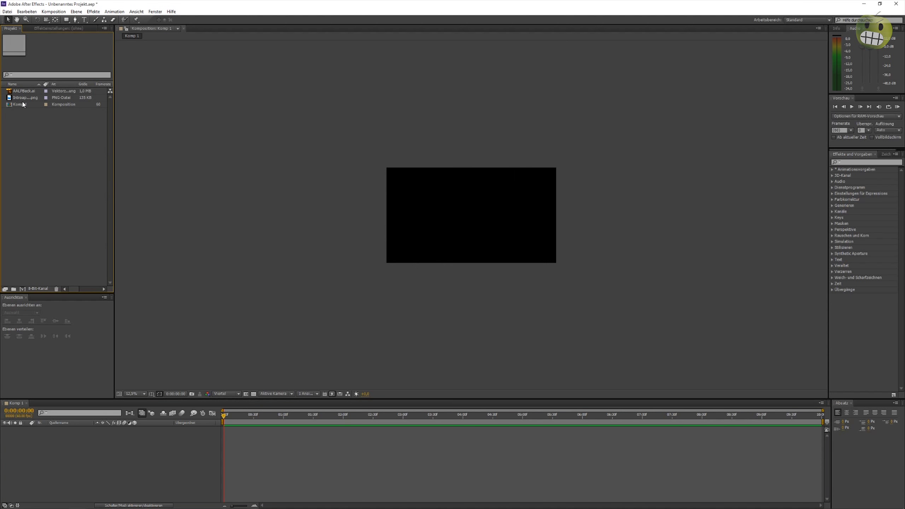
Add the AALPBack.ai sunburst to Komp 1 and overlay a proportional grid
left_click_drag(341, 305, 474, 218)
scroll(485, 224, "up", 8)
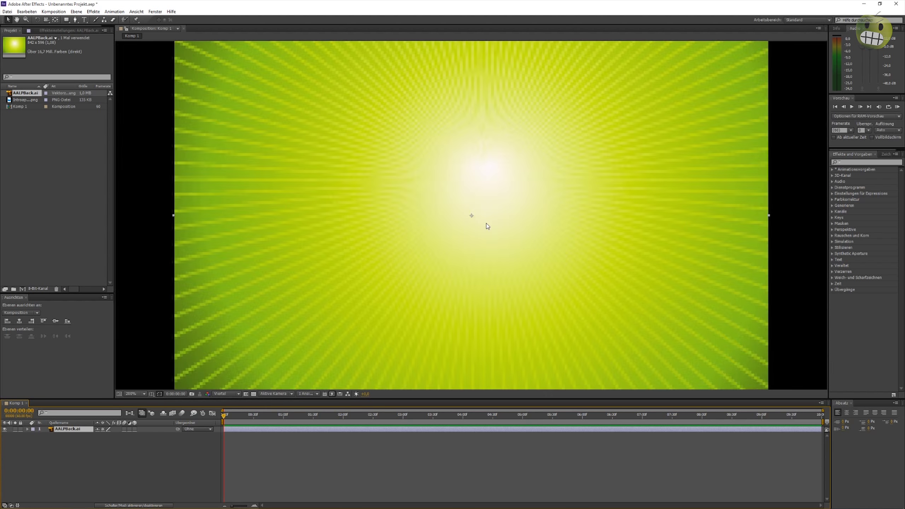
scroll(474, 218, "down", 2)
scroll(446, 218, "down", 12)
scroll(445, 218, "up", 3)
left_click(151, 393)
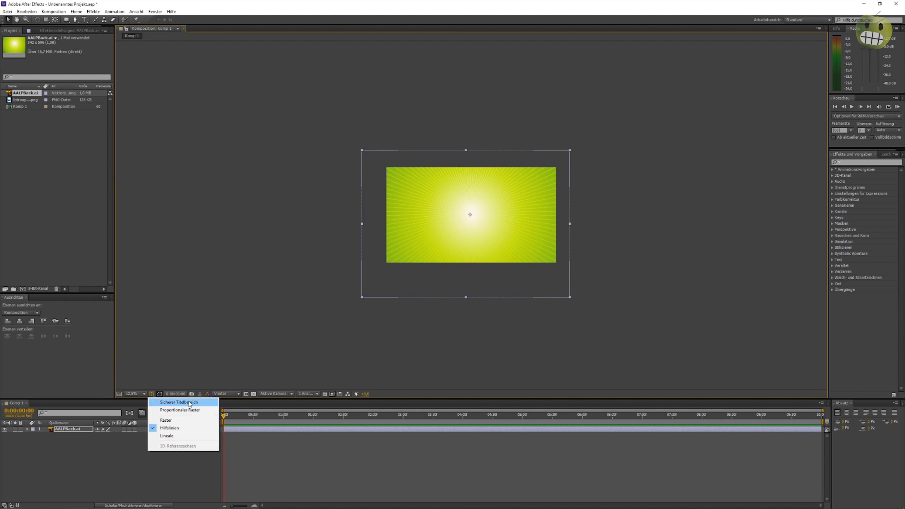
left_click(171, 410)
Place the Introapple1.png angry apple on top of the background
left_click_drag(26, 99, 225, 420)
key("period")
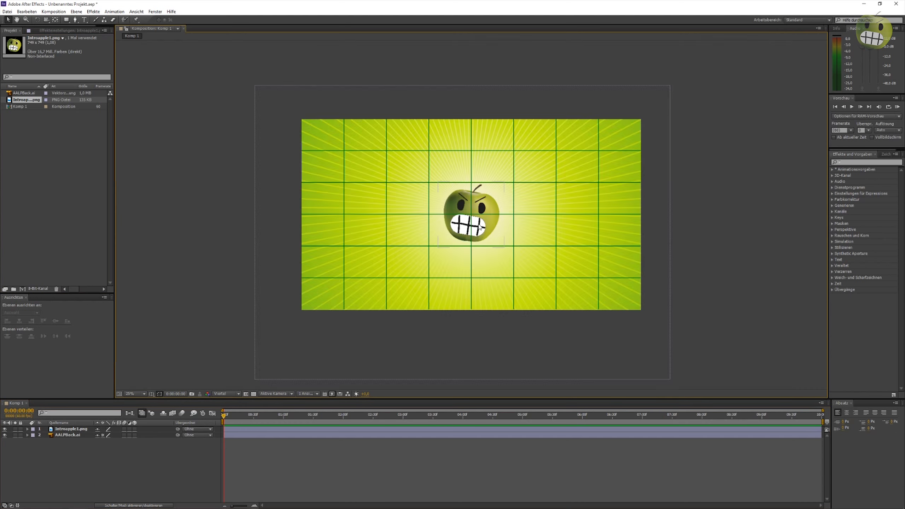
key("period")
key("period")
key("period")
key("comma")
key("comma")
key("comma")
Keyframe the background's Rotation to 6.6° at 0:00:00:59
left_click(27, 434)
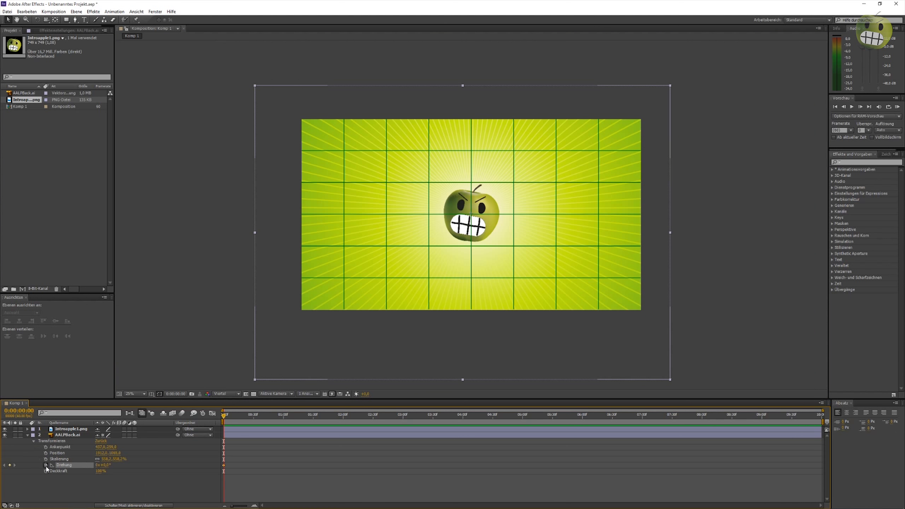
left_click(283, 424)
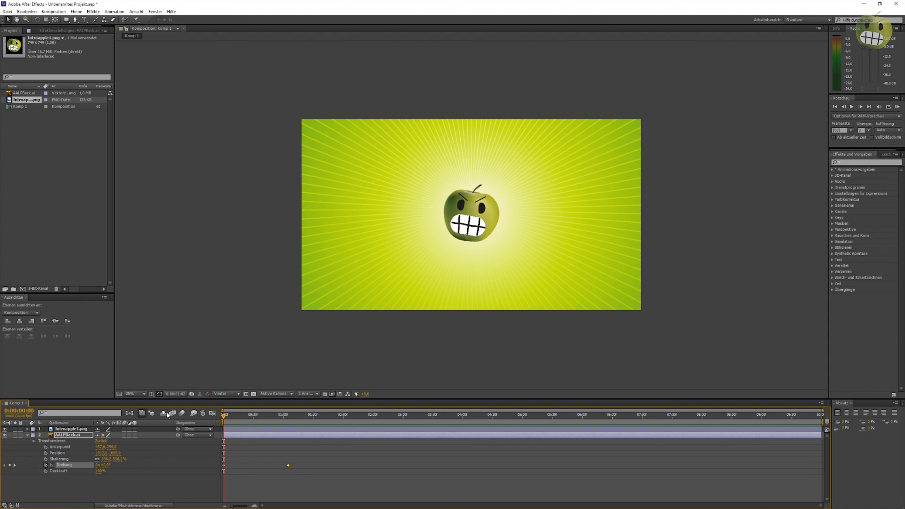
left_click_drag(224, 465, 336, 465)
left_click(27, 435)
Add a rotated medium-yellow solid layer over the background and move to 0:00:02:29
right_click(82, 470)
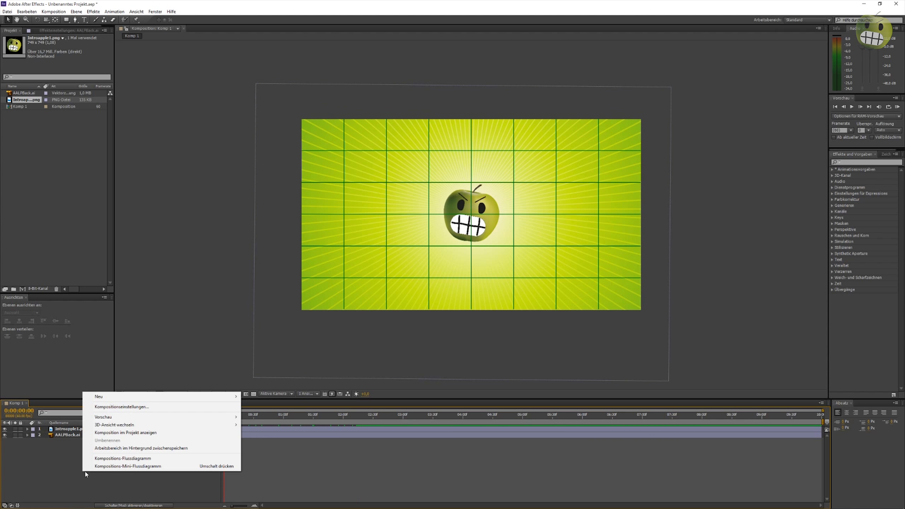
left_click(256, 400)
left_click(485, 317)
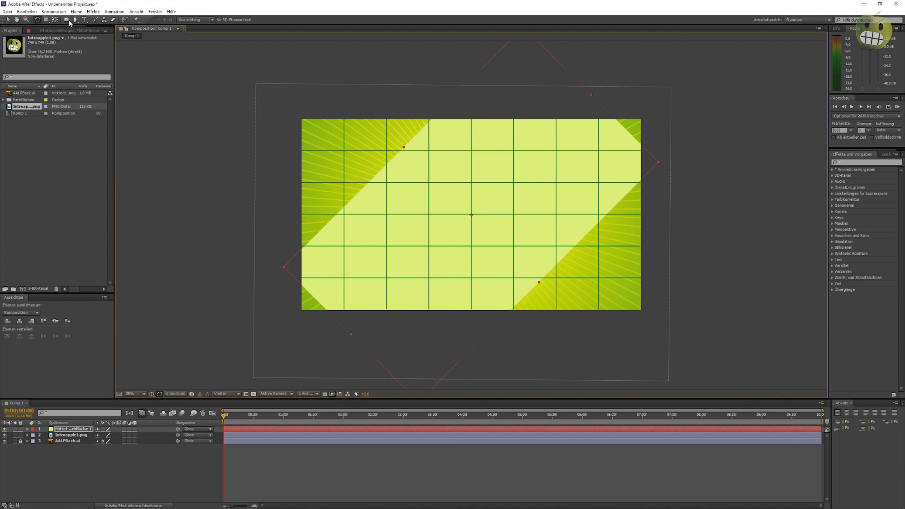
key("comma")
key("comma")
key("comma")
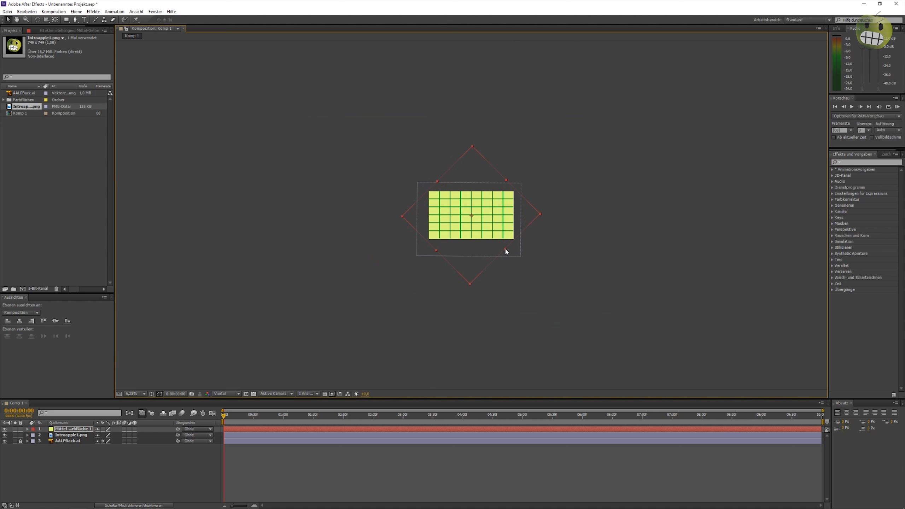
left_click_drag(360, 415, 371, 426)
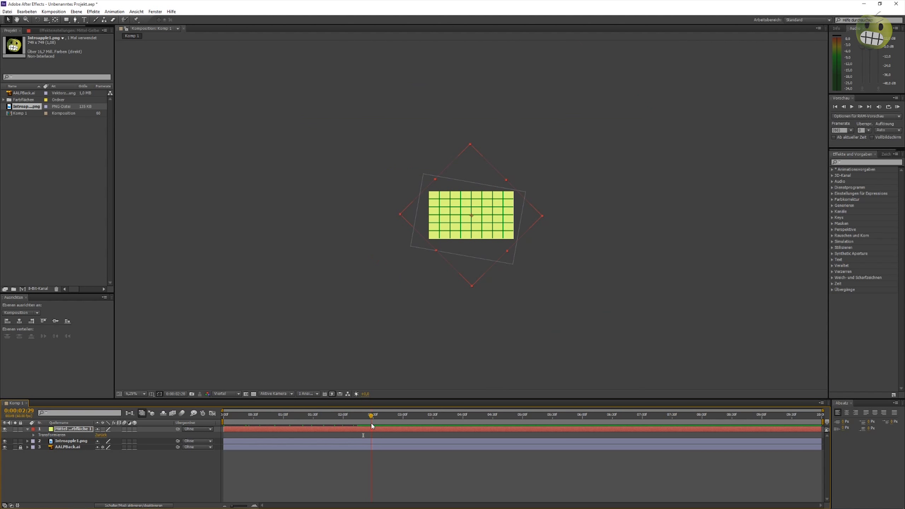
key("period")
key("period")
Duplicate the yellow solid, recolour the copy a more muted yellow, and show both solids' Position
key("ctrl+d")
key("ctrl+shift+y")
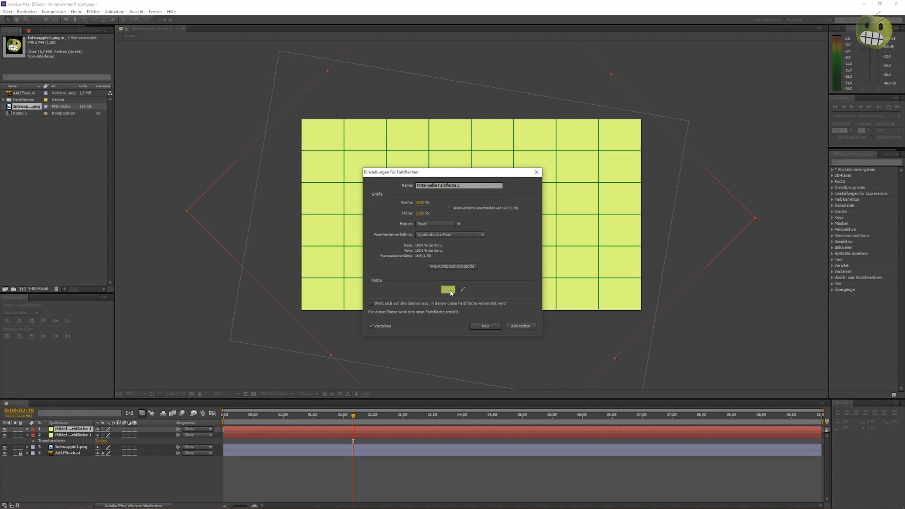
left_click(445, 289)
left_click_drag(432, 216, 427, 222)
key("Return")
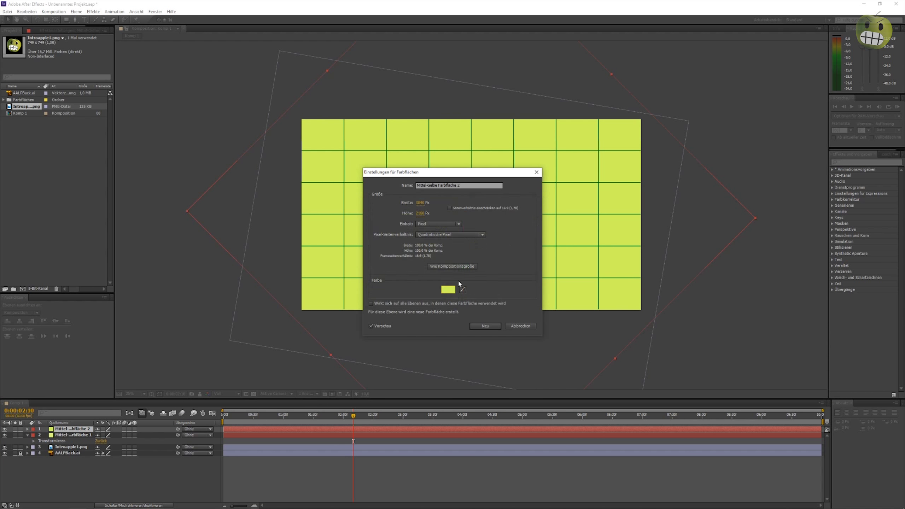
key("Return")
left_click(75, 434, "shift")
key("p")
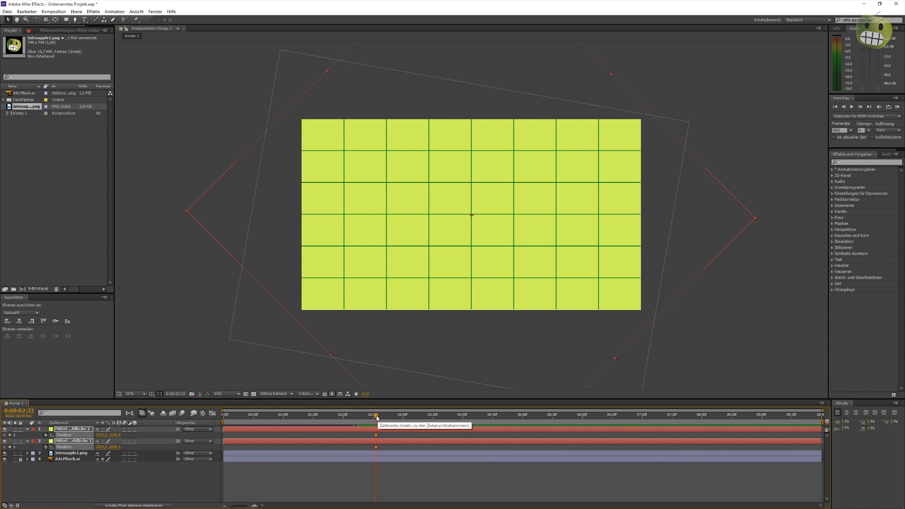
key("space")
Add a new white solid layer and change its colour
key("ctrl+y")
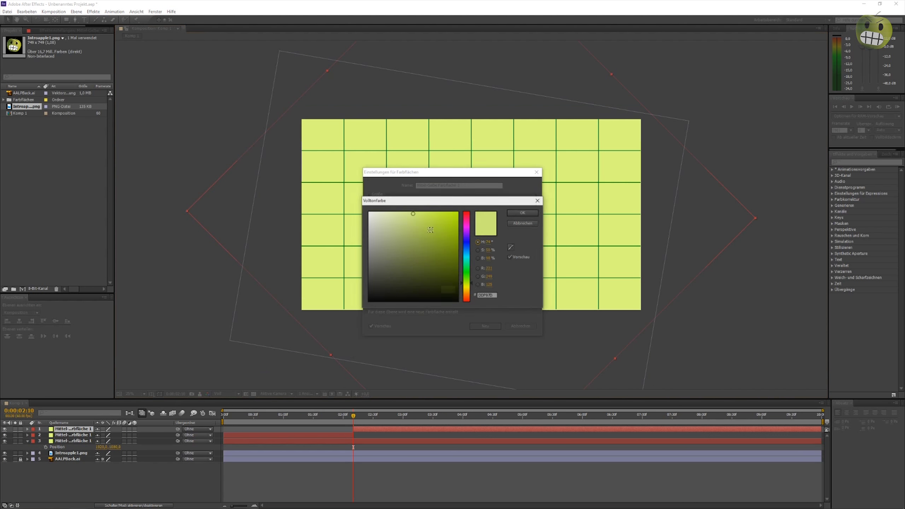
left_click(485, 325)
left_click_drag(72, 429, 71, 450)
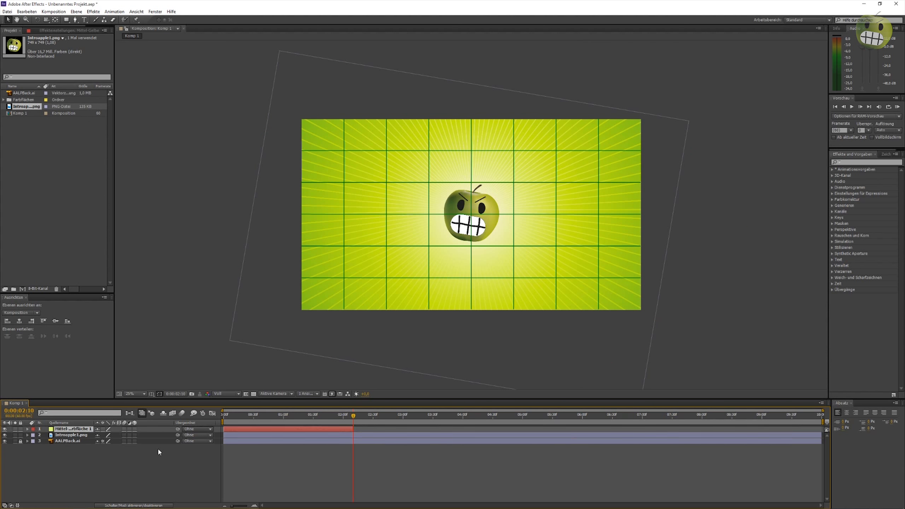
key("ctrl+z")
key("alt+z")
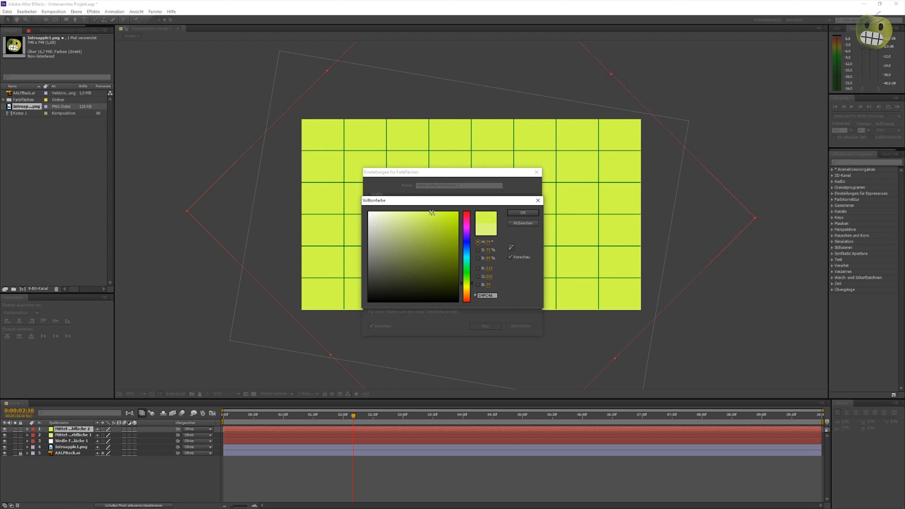
key("Return")
Keyframe all three solids' Position so they slide diagonally up-left out of frame by 0:00:02:11
key("p")
left_click_drag(316, 418, 290, 415)
scroll(480, 223, "down", 3)
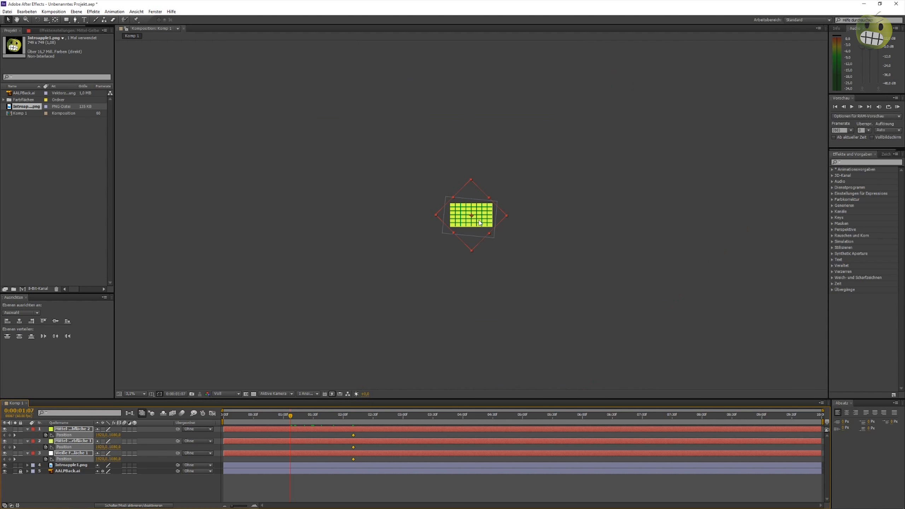
key("Left")
key("Left")
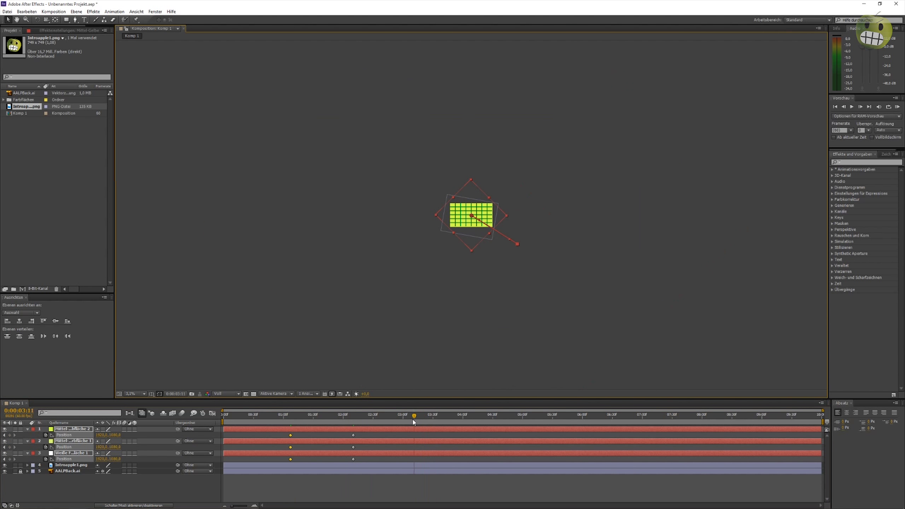
scroll(332, 141, "up", 2)
left_click_drag(409, 415, 353, 415)
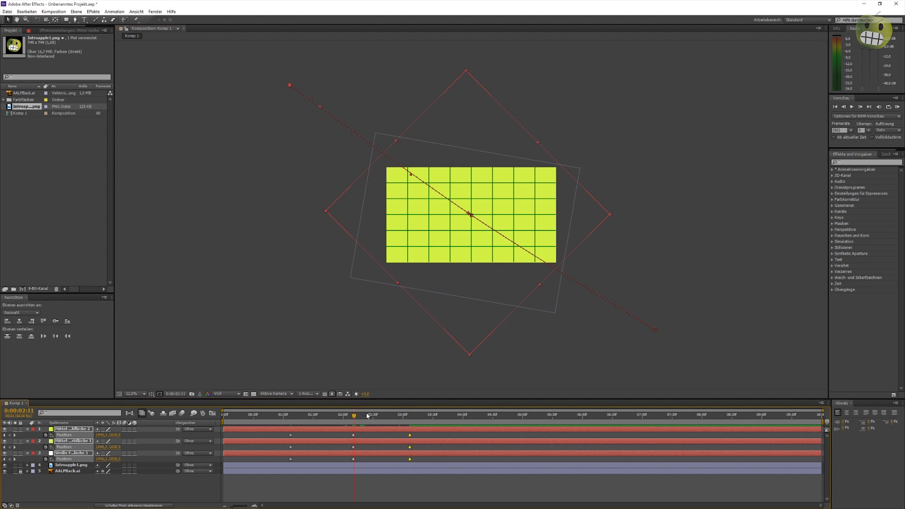
left_click_drag(490, 254, 308, 127)
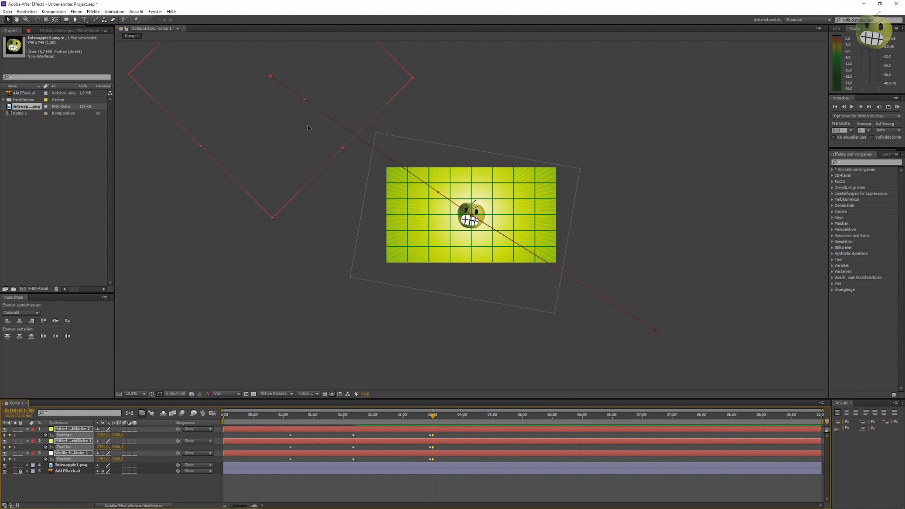
Delay the second solid's animation slightly and preview the wipe
left_click_drag(489, 415, 345, 415)
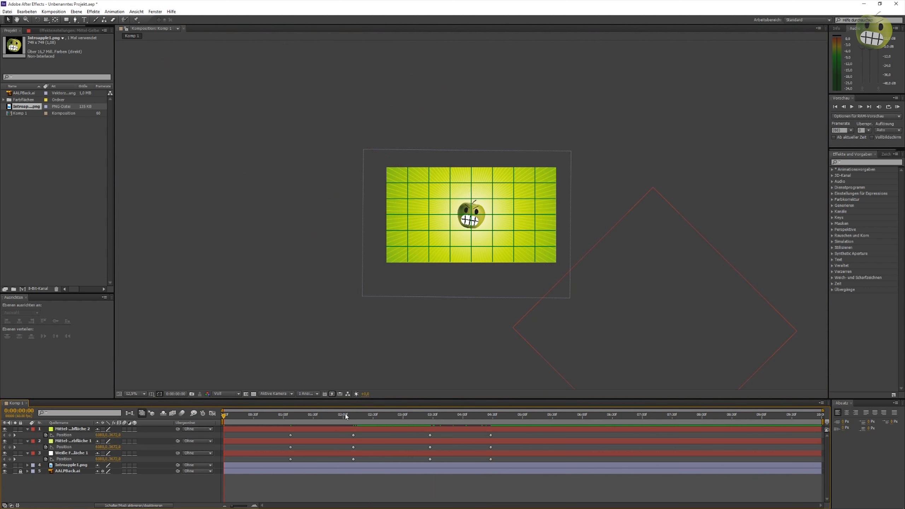
key("Home")
left_click_drag(314, 441, 437, 437)
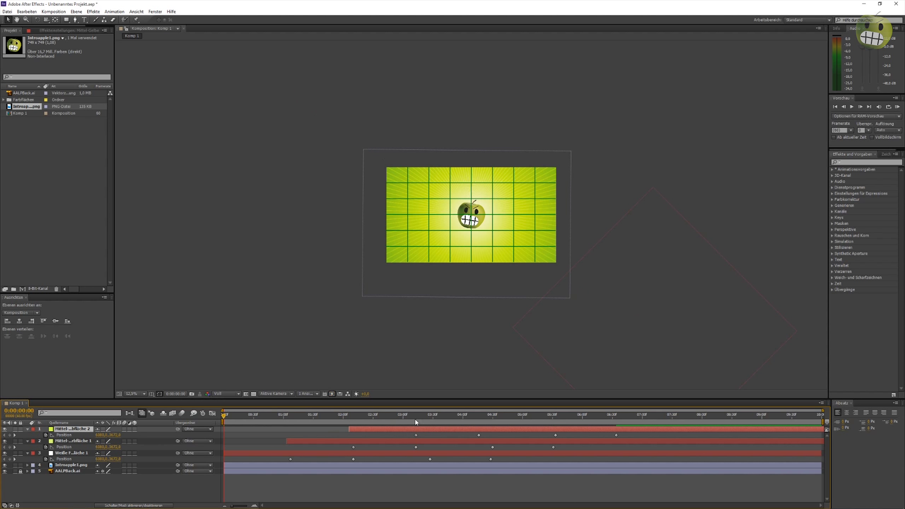
key("space")
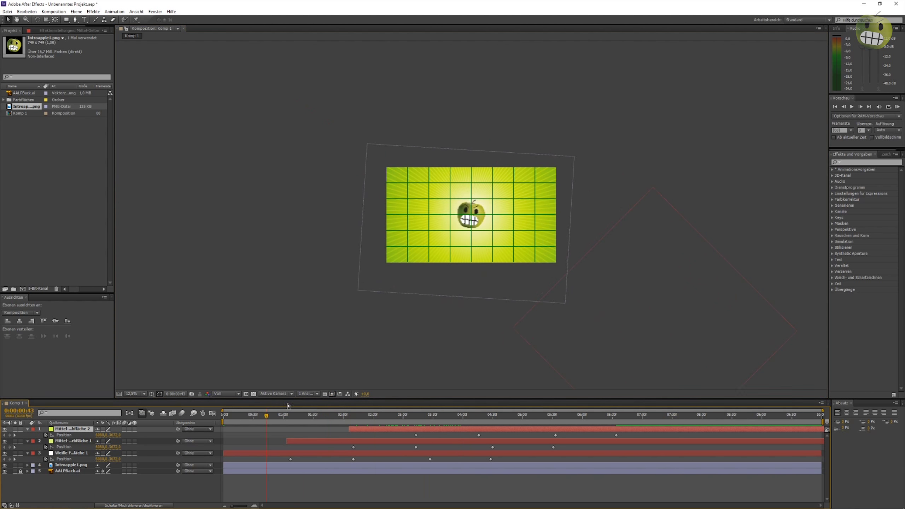
key("comma")
key("comma")
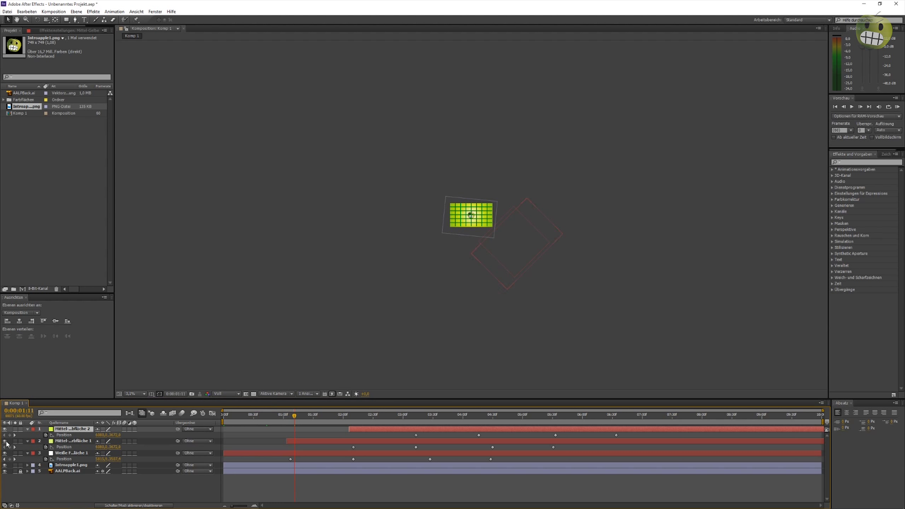
key("period")
key("period")
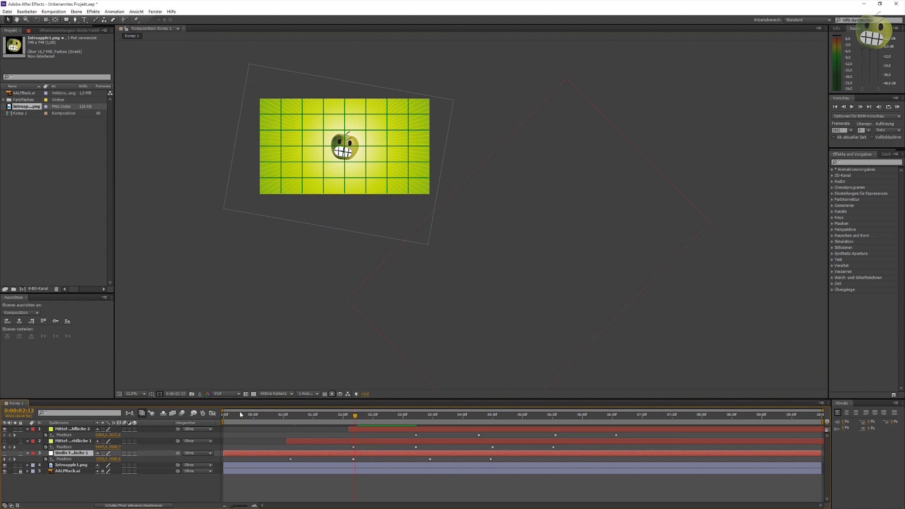
Shift the middle solid's animation earlier in the timeline
left_click(456, 333)
left_click_drag(372, 415, 349, 417)
mouse_move(383, 441)
left_mouse_down()
mouse_move(350, 441)
mouse_move(356, 417)
mouse_move(259, 414)
left_mouse_up()
left_click(457, 430)
Apply Easy Ease to the early Position keyframes and preview at quarter (Viertel) resolution
left_click_drag(287, 463, 386, 432)
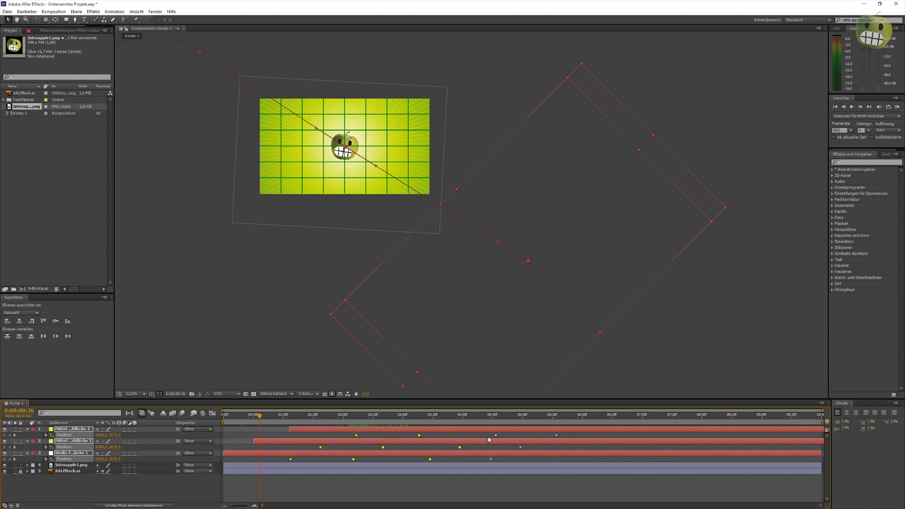
right_click(490, 462)
left_click(612, 401)
left_click(227, 393)
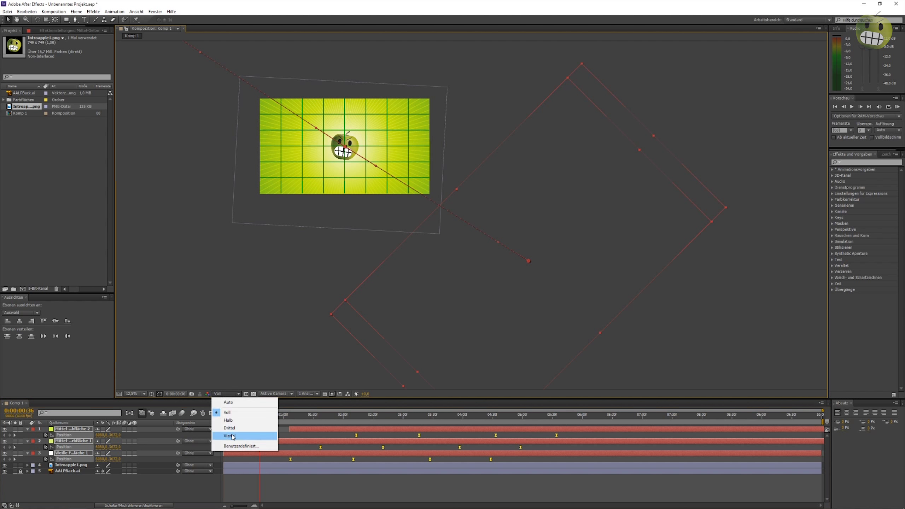
left_click(231, 435)
key("space")
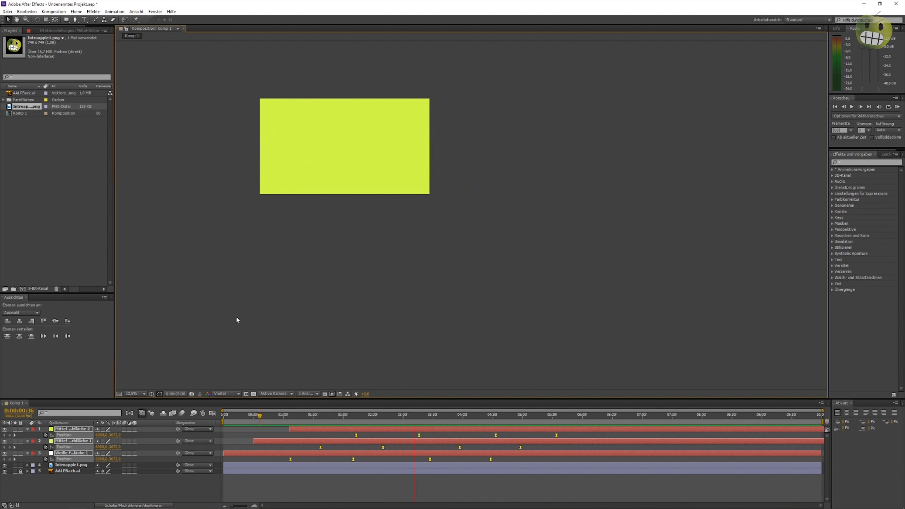
key("space")
Move the later Position keyframes earlier, nudge the middle solid's timing, and preview the wipes
left_click(496, 435)
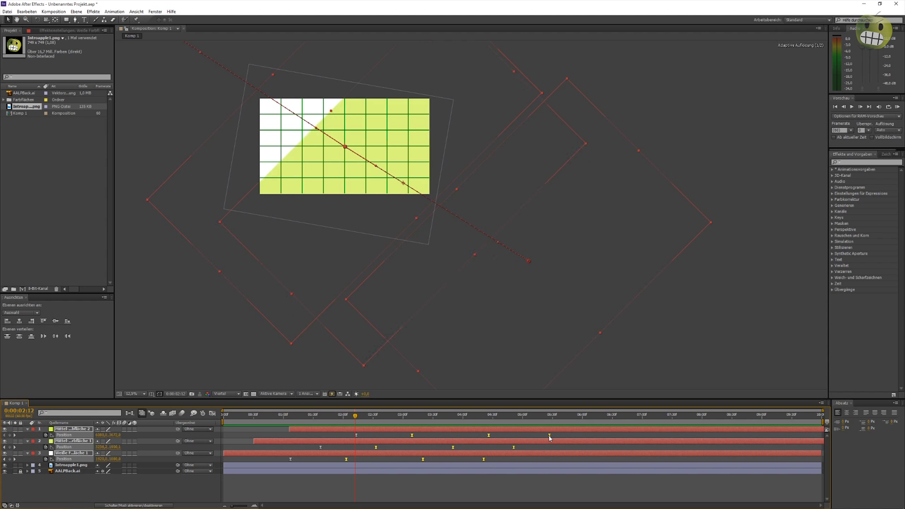
left_click_drag(548, 435, 521, 436)
left_click(286, 415)
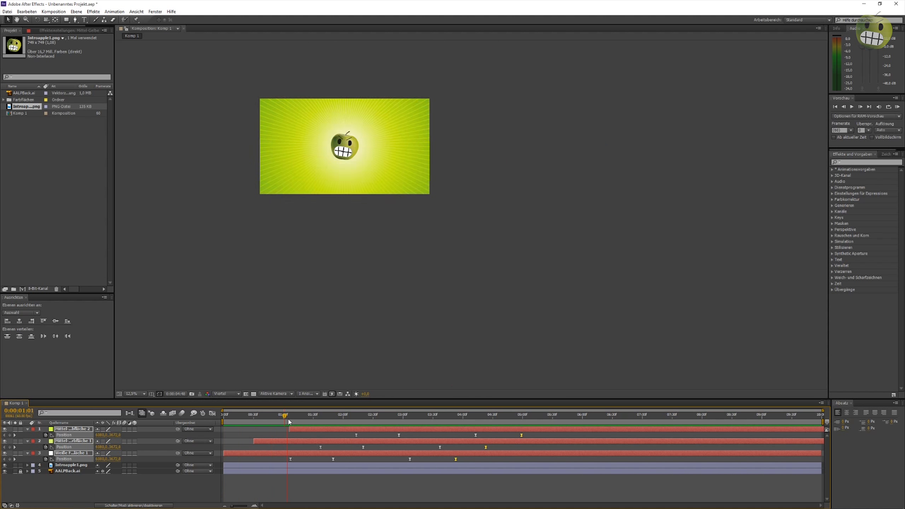
mouse_move(288, 422)
left_mouse_down()
mouse_move(370, 437)
mouse_move(345, 435)
left_mouse_up()
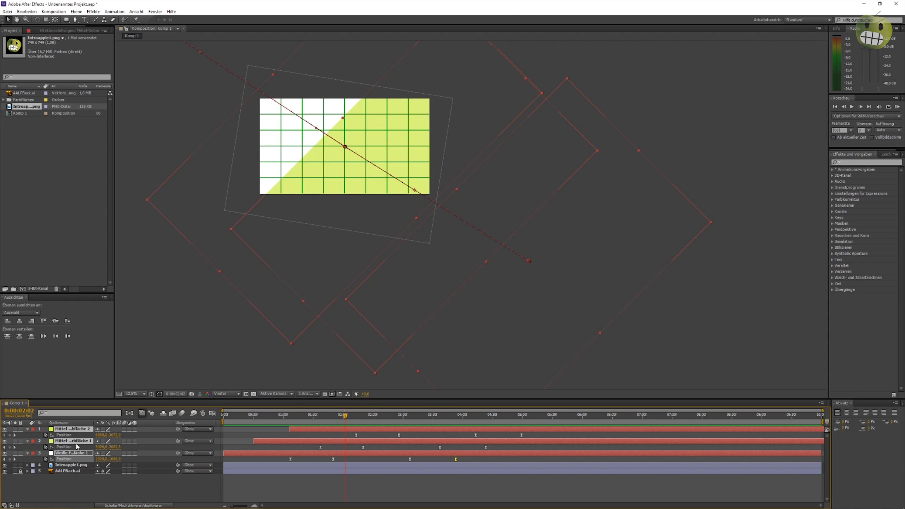
left_click(58, 422)
left_click(357, 430)
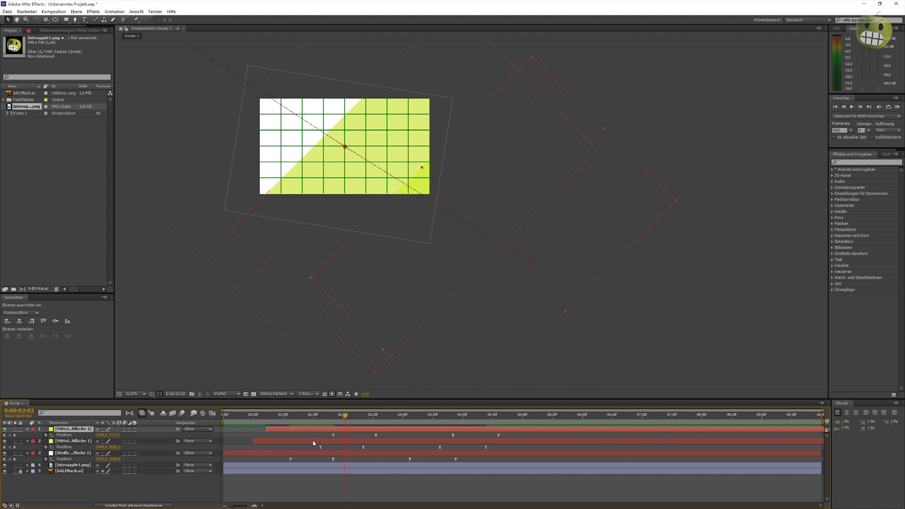
left_click_drag(312, 439, 308, 440)
key("space")
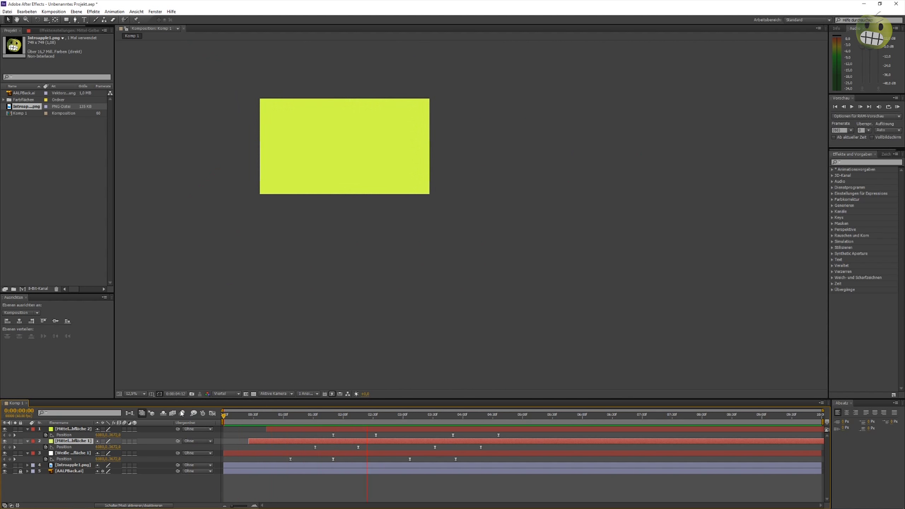
right_click(96, 476)
Add white text layers 'Angry' and 'Apple' and move them into place across the apple
mouse_move(115, 400)
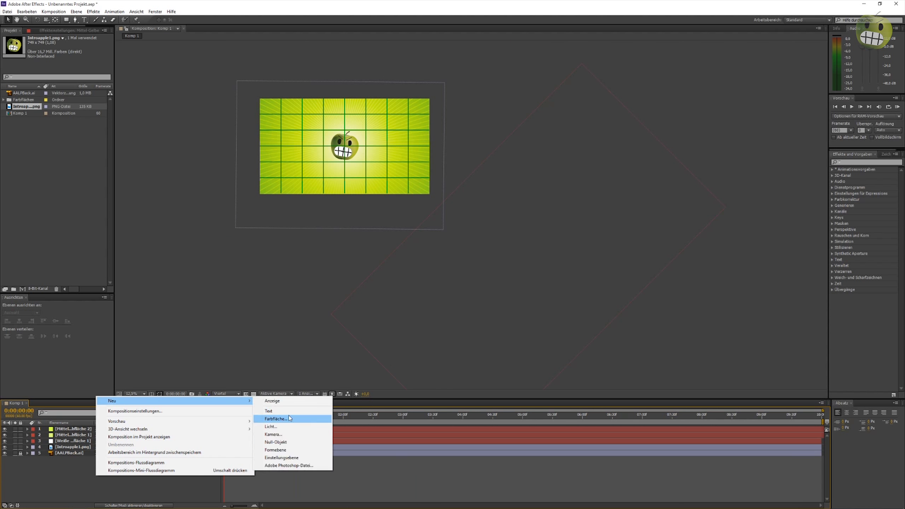
left_click(269, 410)
scroll(333, 161, "up", 1)
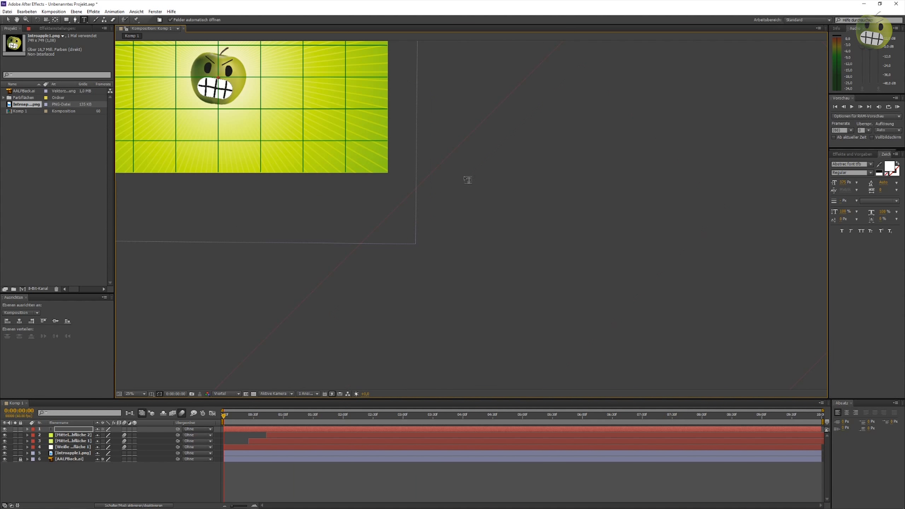
left_click(466, 178)
type("Angry")
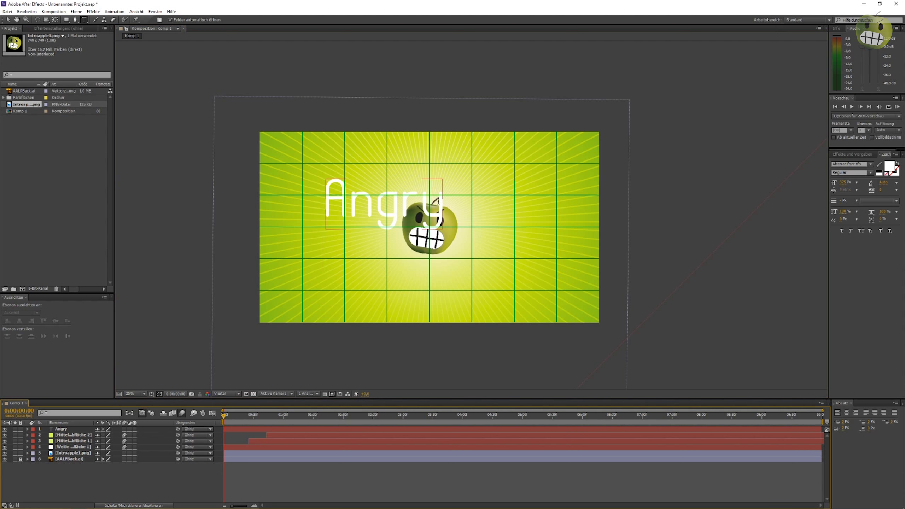
type("Angry")
type("Apple")
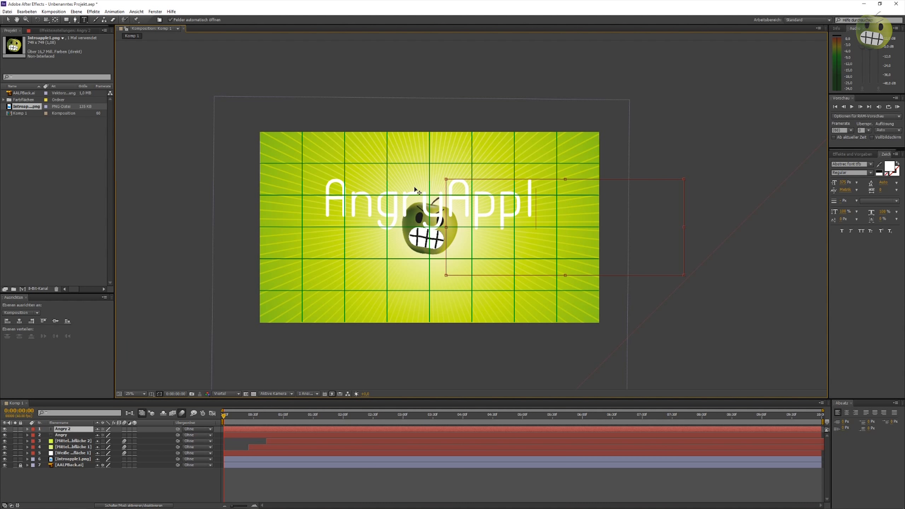
left_click(60, 434, "shift")
left_click_drag(499, 202, 487, 224)
Pre-compose the Angry and Apple text layers into a composition named 'Text'
right_click(61, 429)
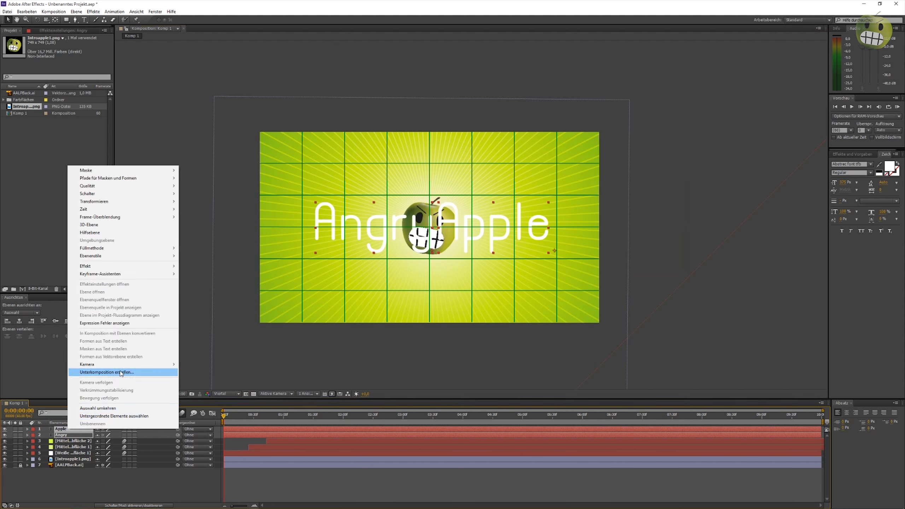
left_click(106, 373)
type("Text")
key("Return")
Keyframe Angry's anchor point and position together at frame 21
left_click(28, 435)
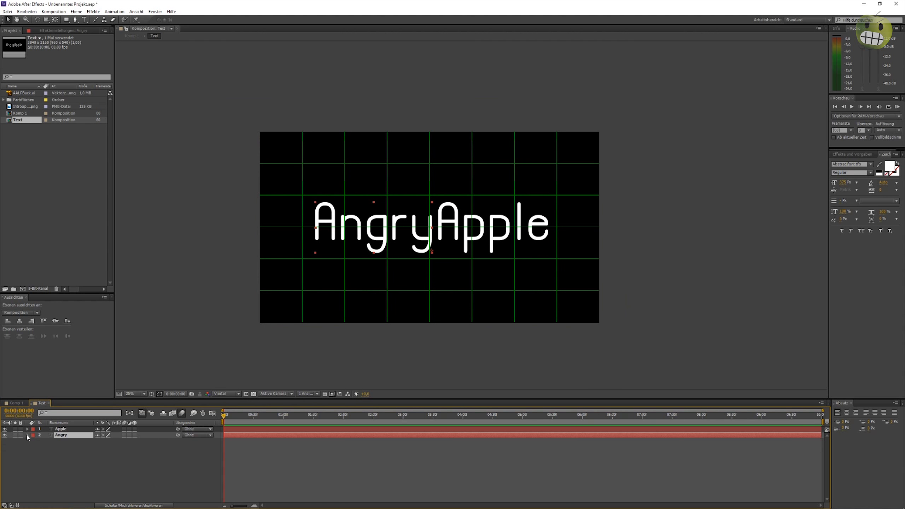
left_click(247, 417)
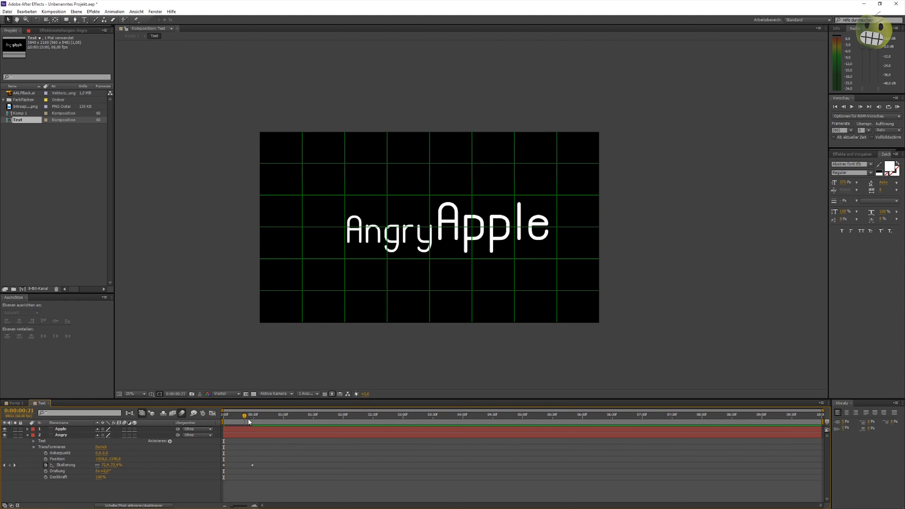
left_click_drag(431, 250, 373, 228)
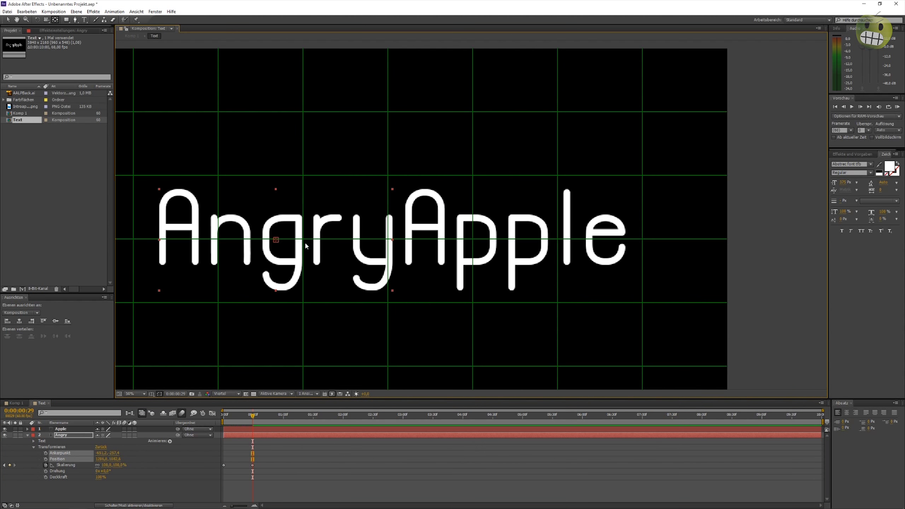
left_click(224, 415)
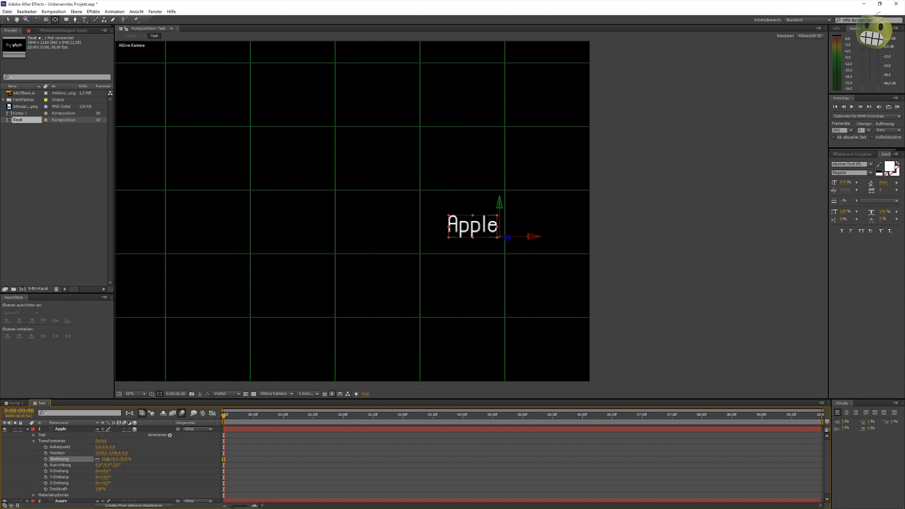
Tip the Apple text back 115° on X Rotation, then move a few frames later
left_click(398, 201)
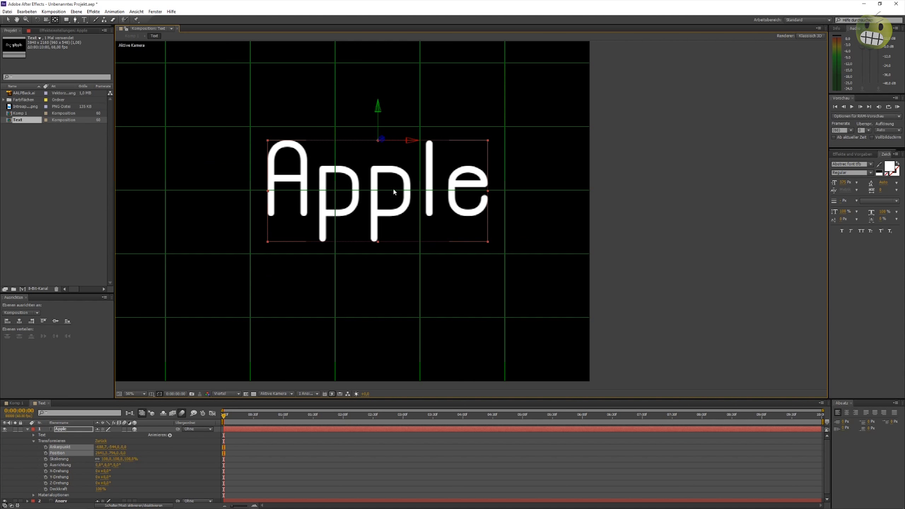
left_click_drag(393, 187, 296, 276)
scroll(296, 276, "down", 2)
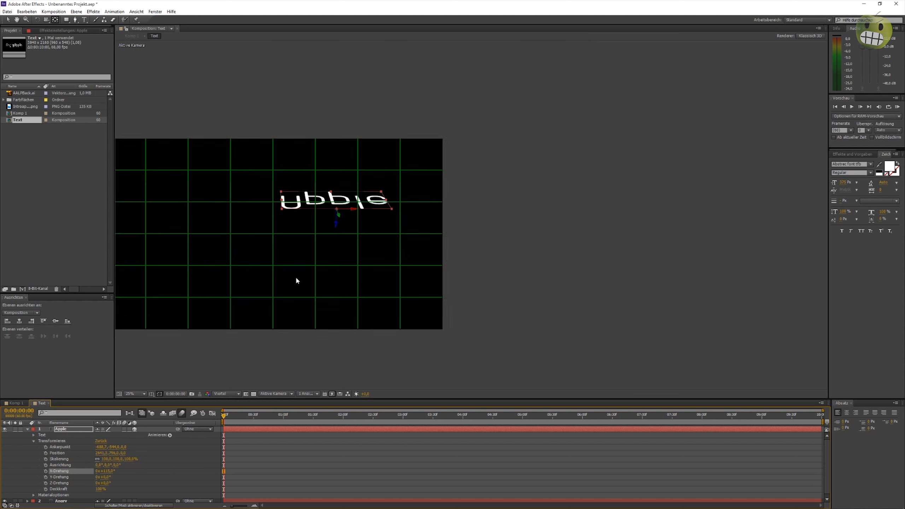
left_click(232, 416)
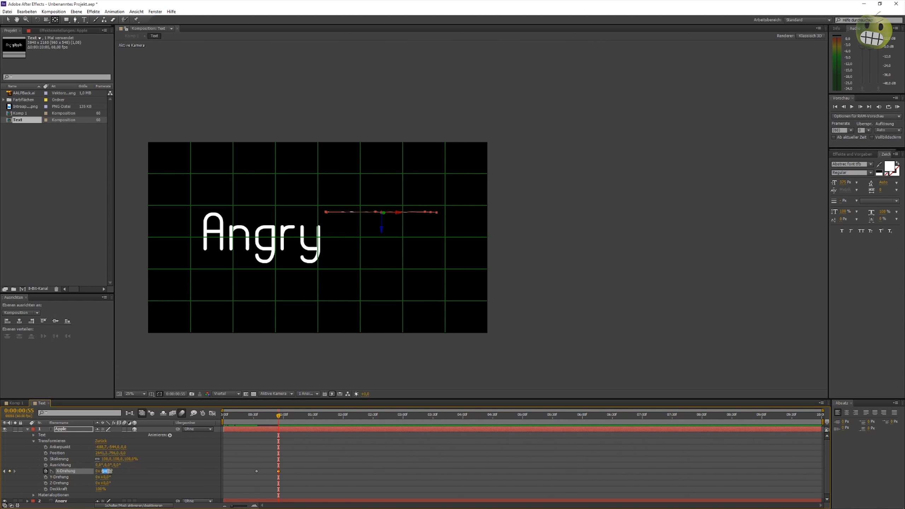
Add a 10° X Rotation keyframe on Apple mid-flip, nudging the first keyframe earlier
left_click(248, 420)
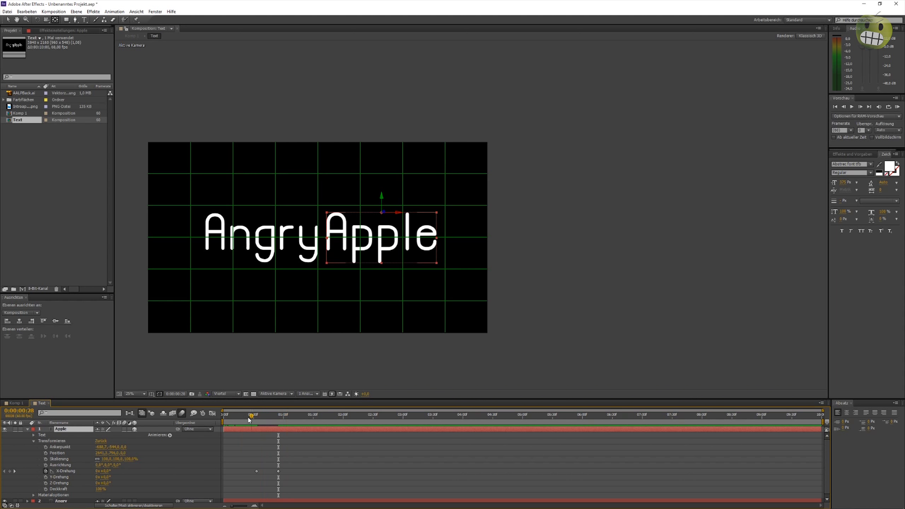
left_click_drag(256, 471, 254, 471)
left_click(270, 423)
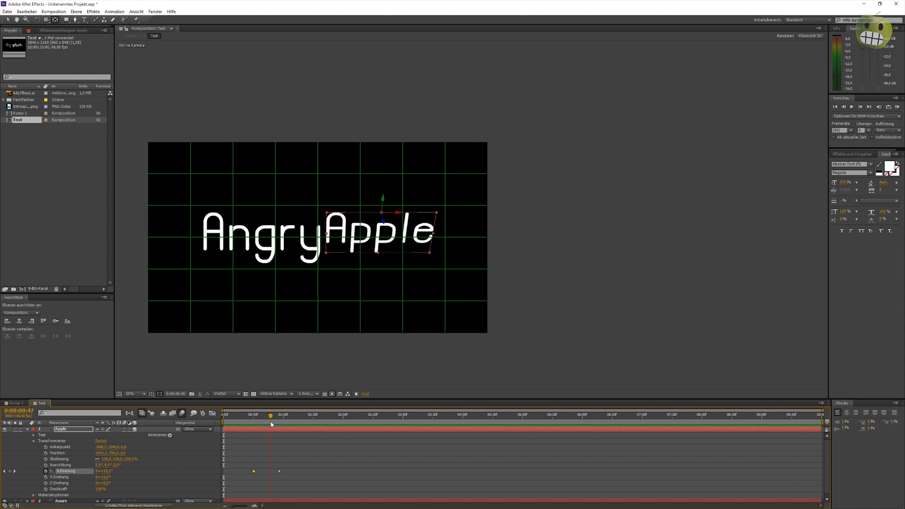
type("10")
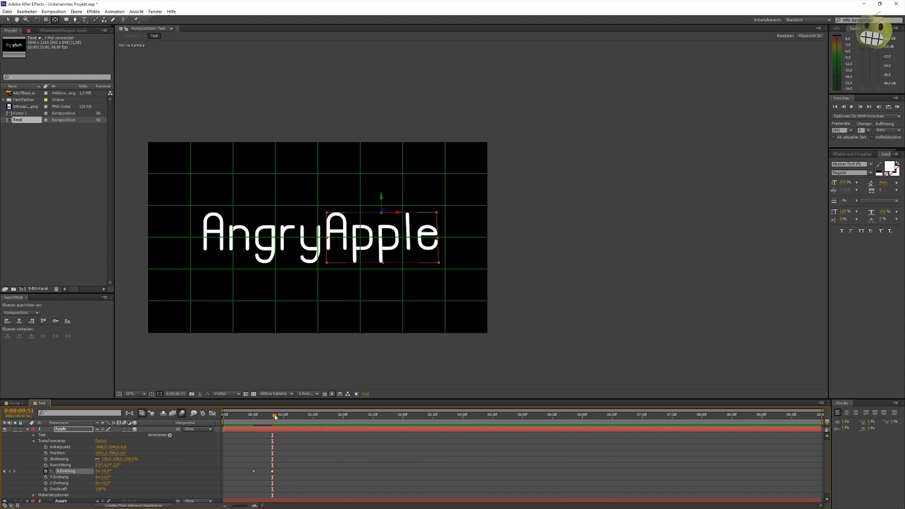
left_click(275, 415)
left_click_drag(276, 417, 284, 421)
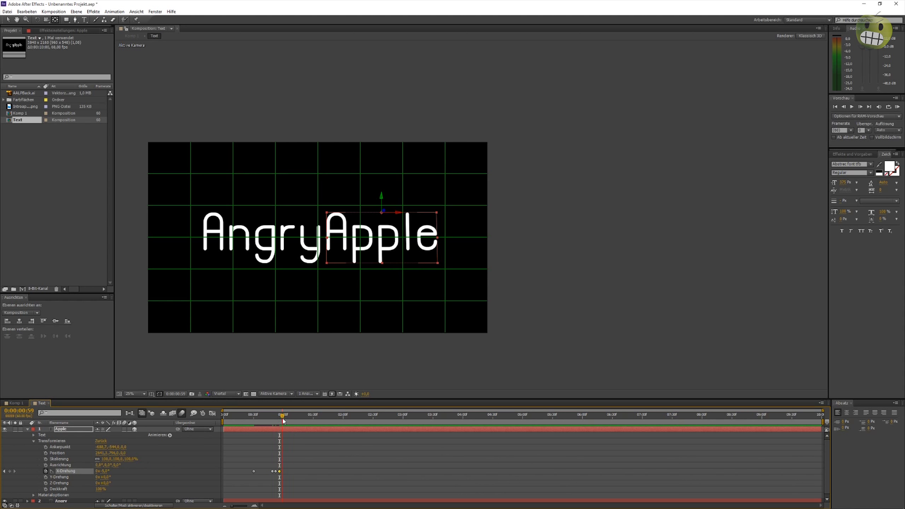
Shift Apple's X Rotation keyframes later and spread them apart to slow the flip
key("Home")
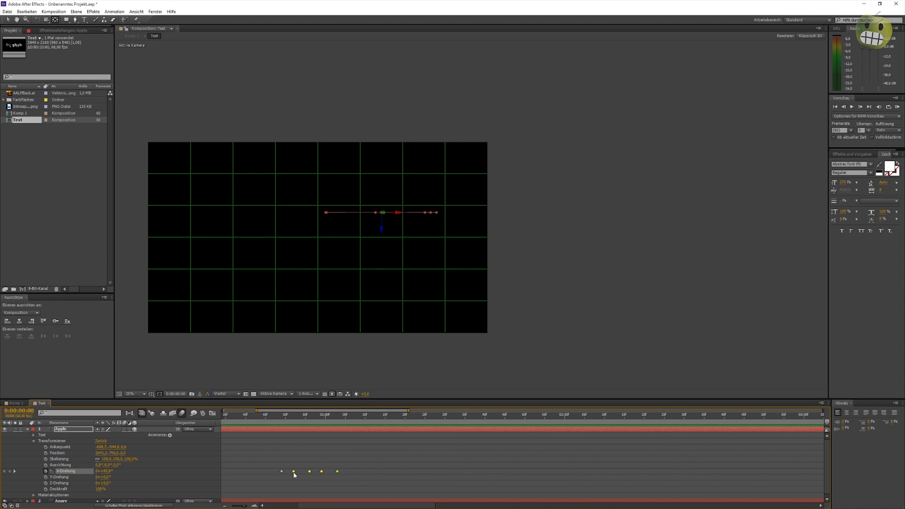
left_click_drag(294, 474, 342, 475)
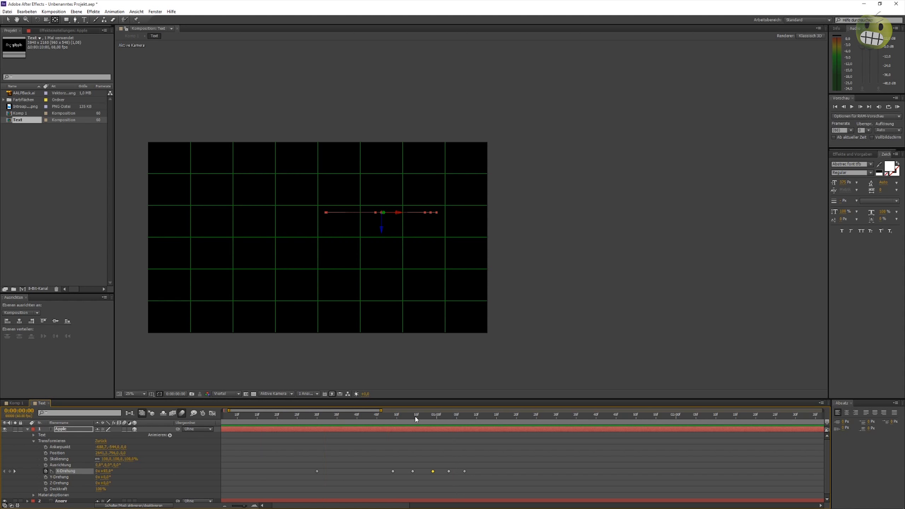
left_click(106, 471)
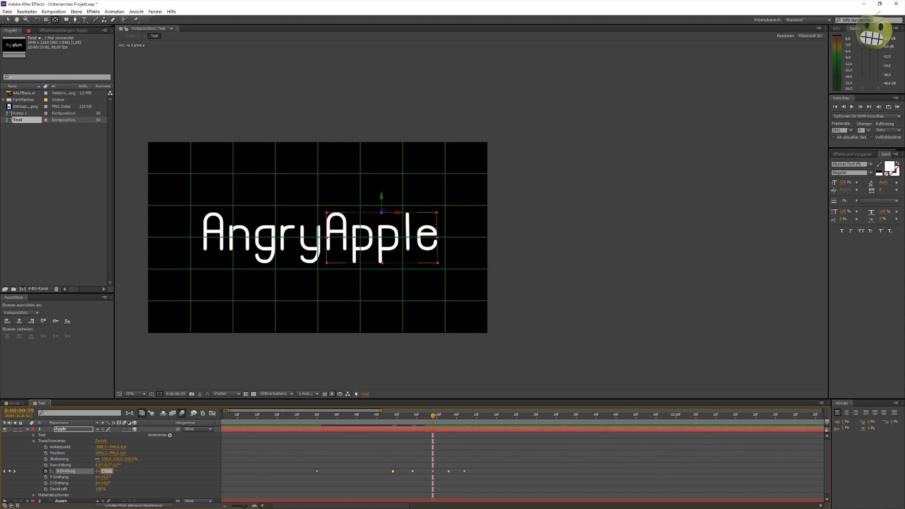
key("Home")
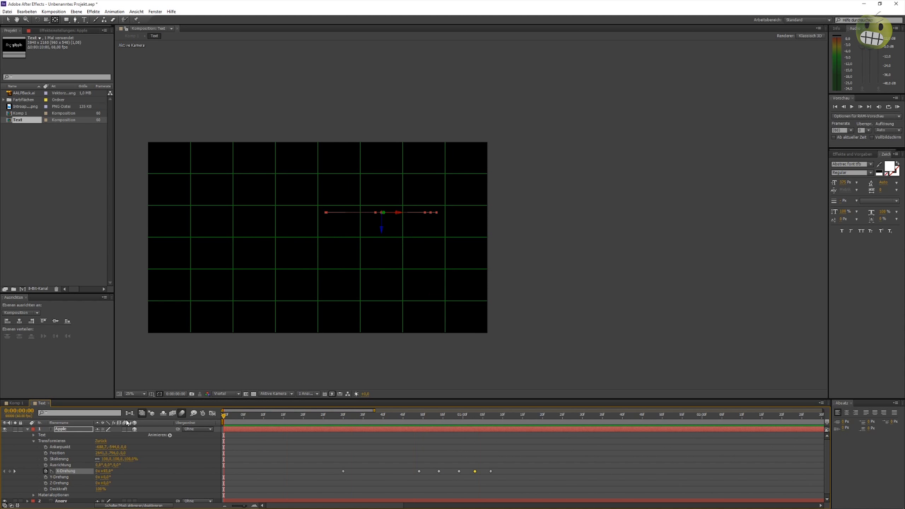
left_click_drag(464, 473, 511, 471)
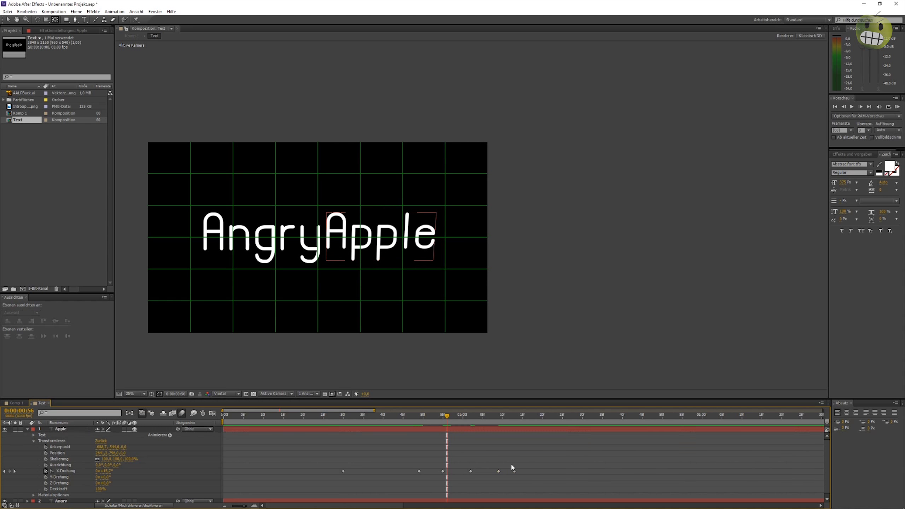
key("Home")
In Komp 1, make the Text layer start later, around 0:00:02:34
left_click(14, 402)
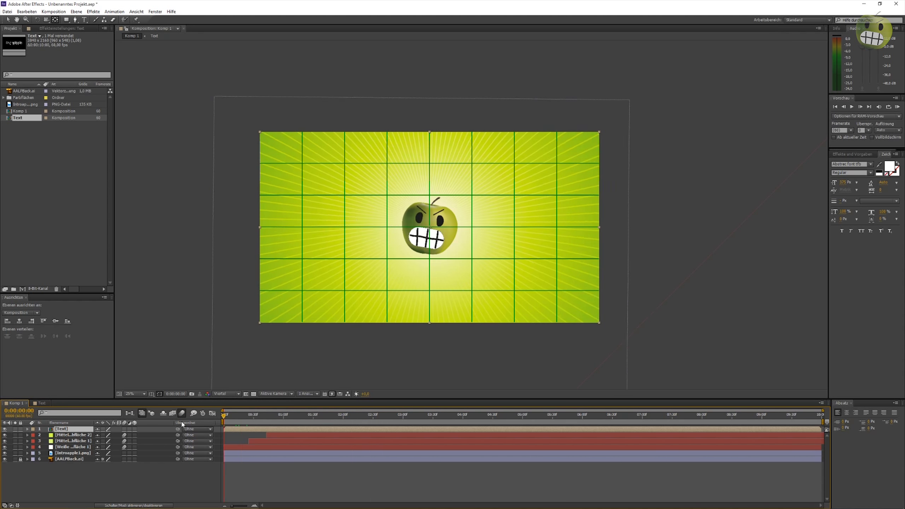
left_click_drag(249, 414, 394, 421)
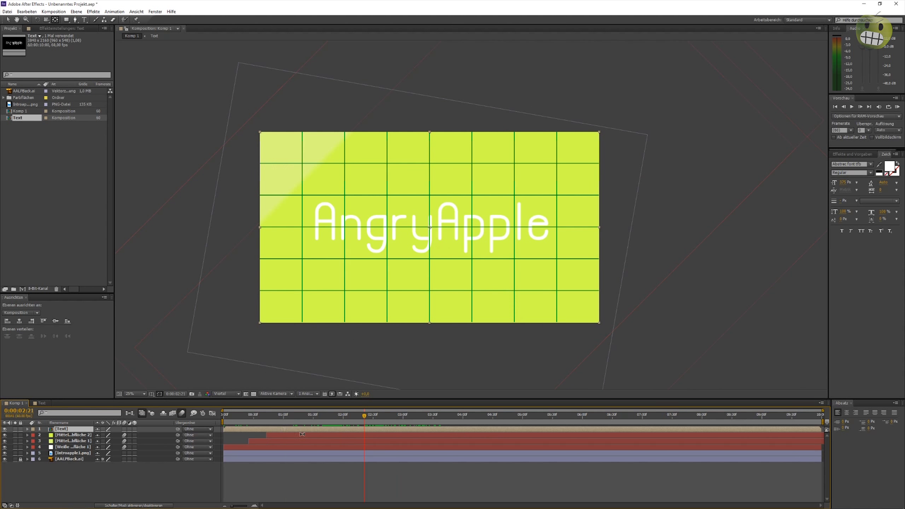
left_click(228, 414)
left_click_drag(285, 427, 341, 430)
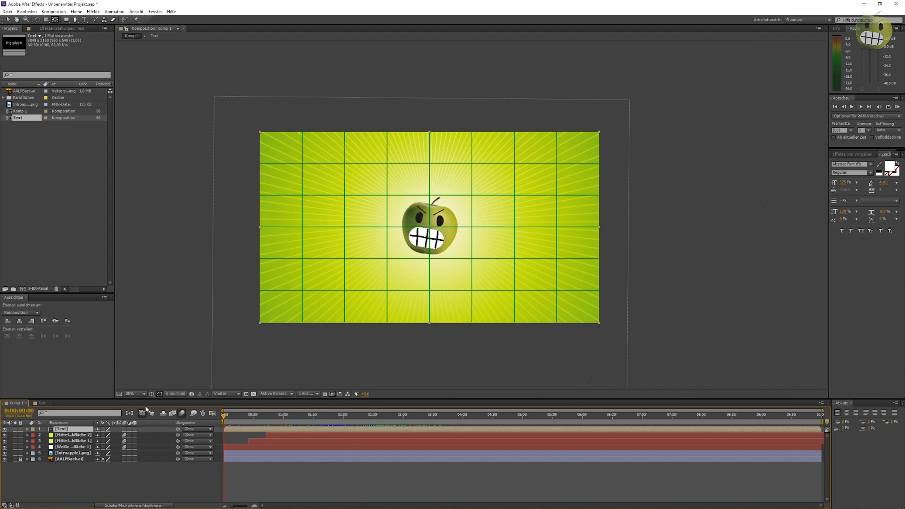
Check the Text precomp, then preview the intro from where the text appears
double_click(344, 427)
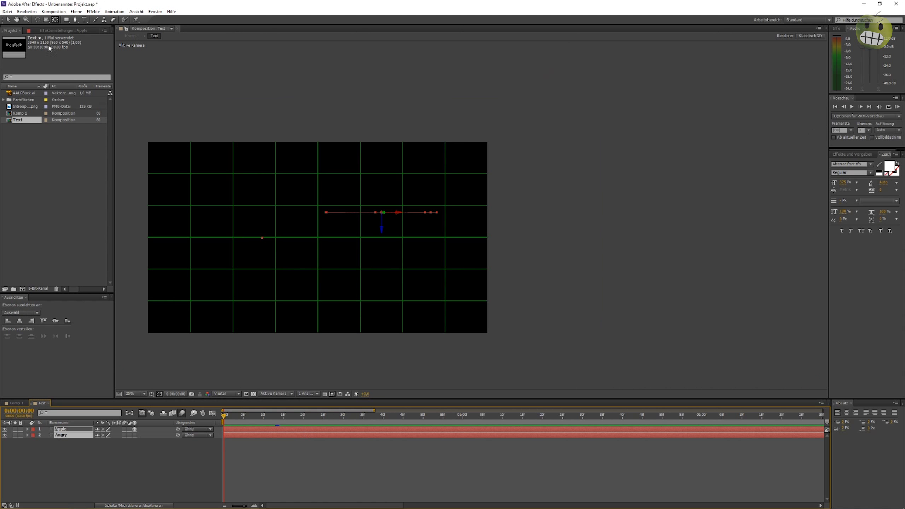
left_click(131, 36)
left_click(373, 415)
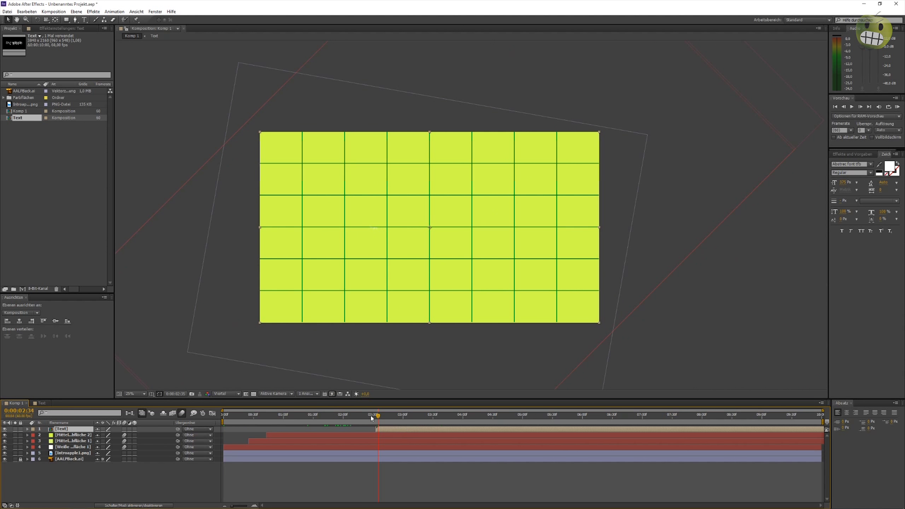
key("KP_0")
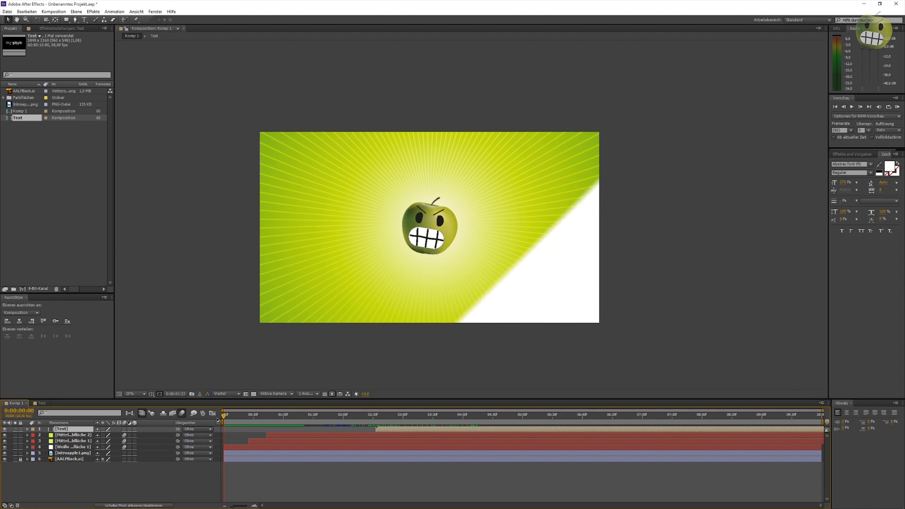
Drag the wipe layers' final Position keyframes later and preview the retimed wipes
key("u")
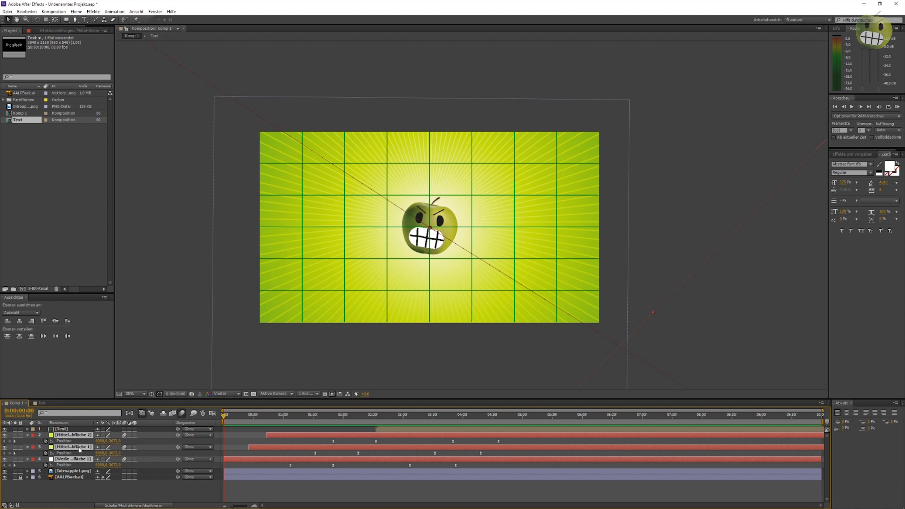
left_click(453, 441)
left_click_drag(453, 441, 486, 441)
key("KP_0")
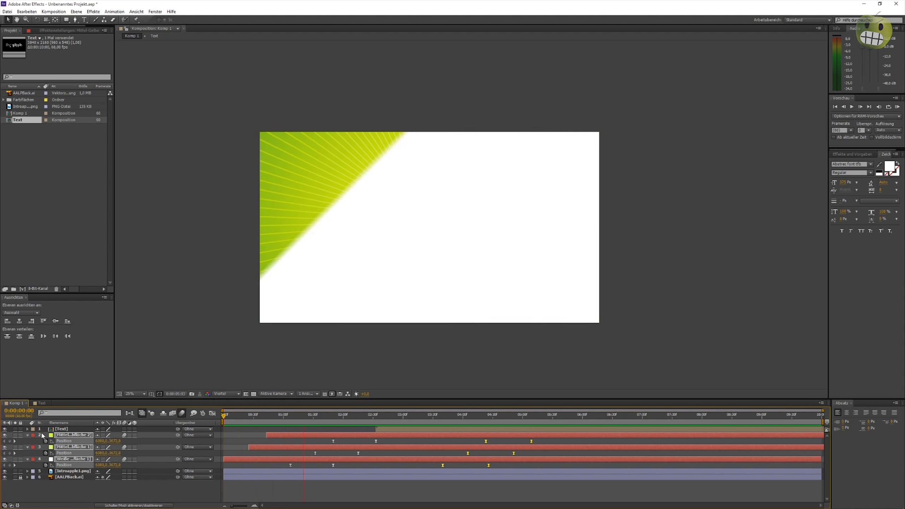
Check the wipe timing around four seconds and move the second wipe's last keyframes earlier
key("u")
left_click(427, 415)
left_click_drag(427, 417, 469, 419)
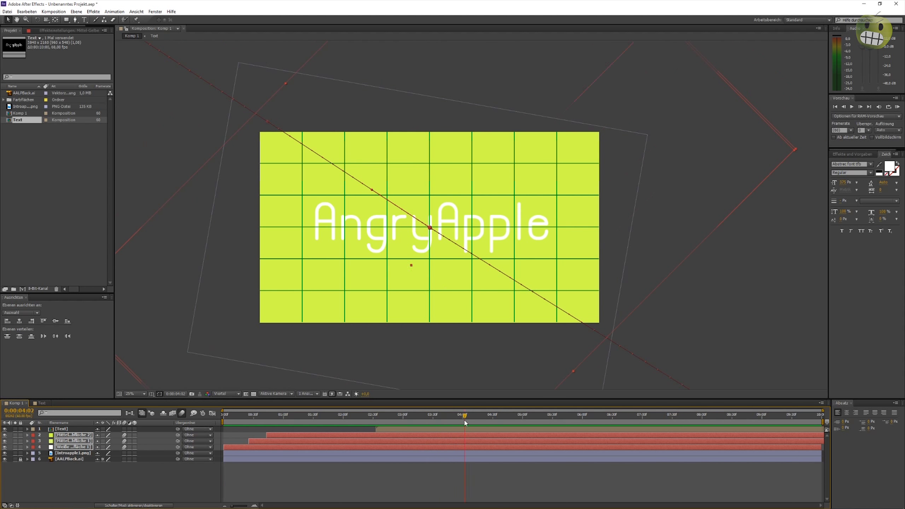
key("u")
mouse_move(486, 452)
left_mouse_down()
mouse_move(439, 441)
mouse_move(437, 417)
left_mouse_up()
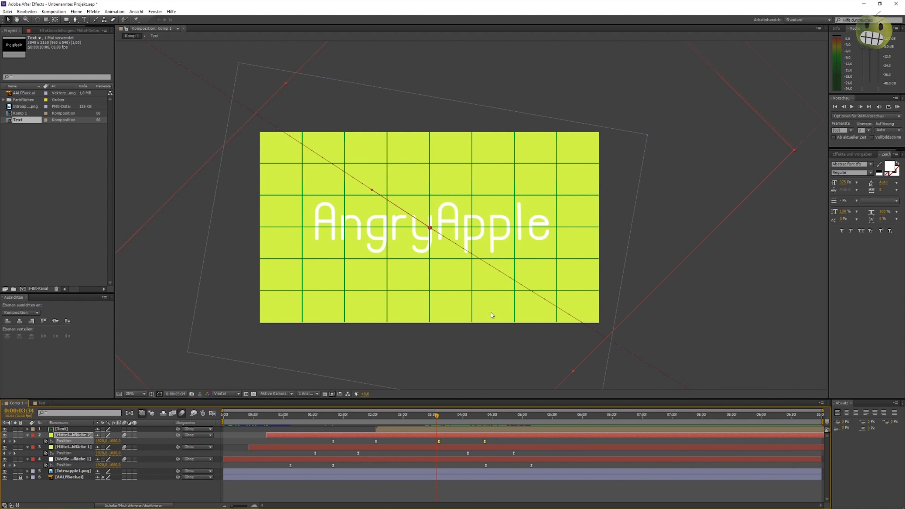
Draw a closed diagonal mask around the AngryApple title on the Text layer
left_click(27, 435)
left_click(28, 441)
left_click(28, 447)
left_click(61, 429)
left_click(453, 422)
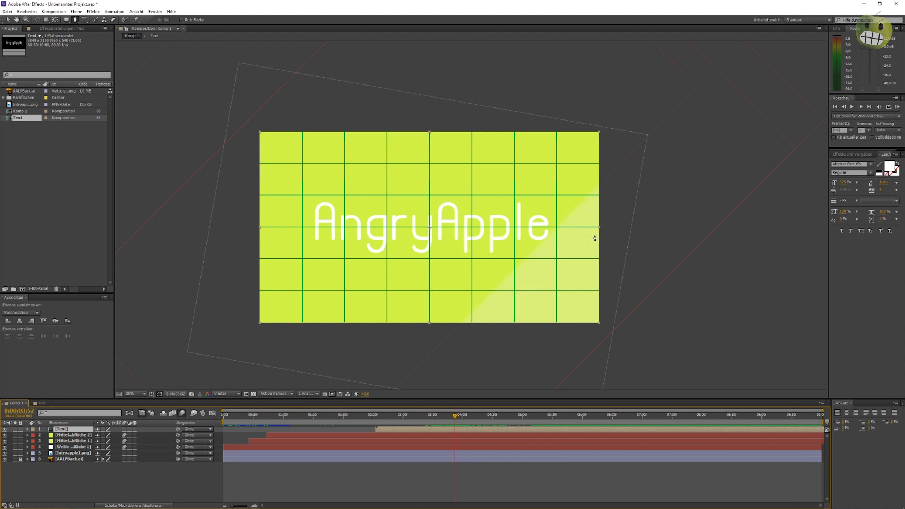
left_click(447, 339)
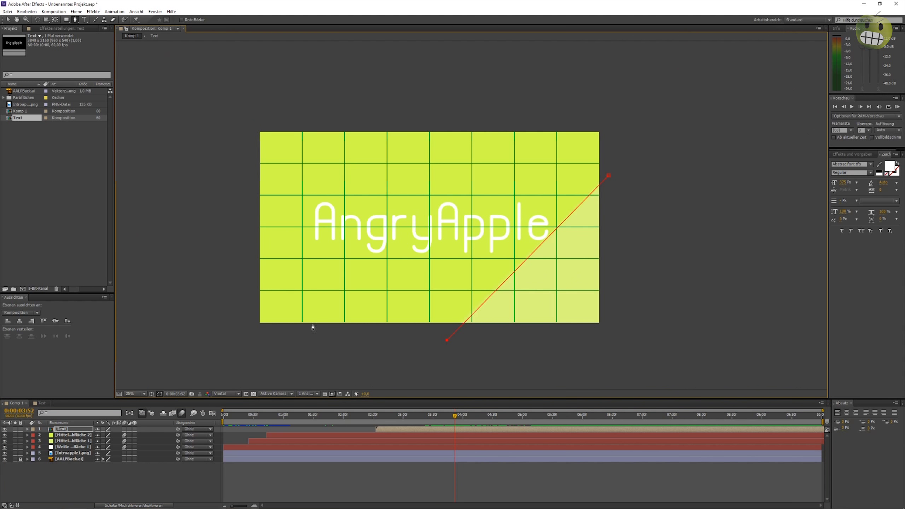
left_click(607, 176)
left_click(28, 428)
left_click(33, 434)
left_click(39, 440)
Keyframe the Maskenpfad and shift the mask edge later so it hides the title
left_click(51, 446)
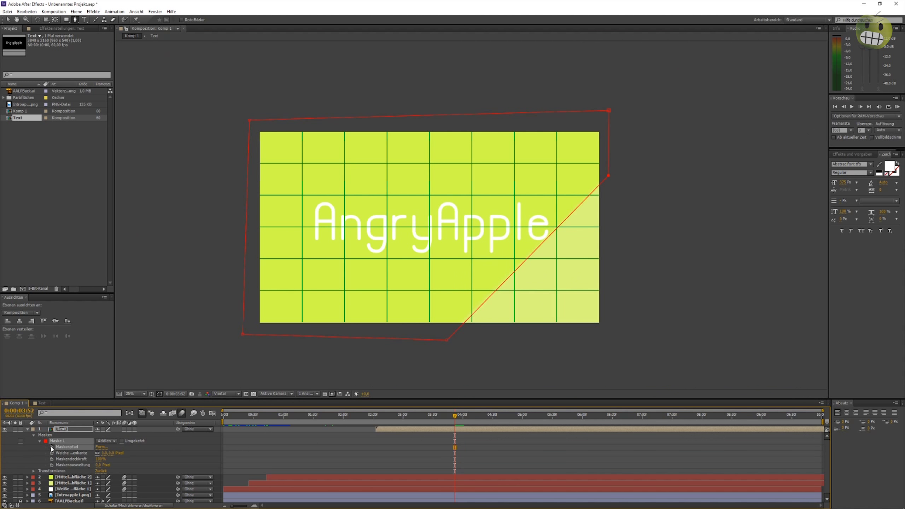
left_click(470, 415)
left_click_drag(568, 159, 353, 161)
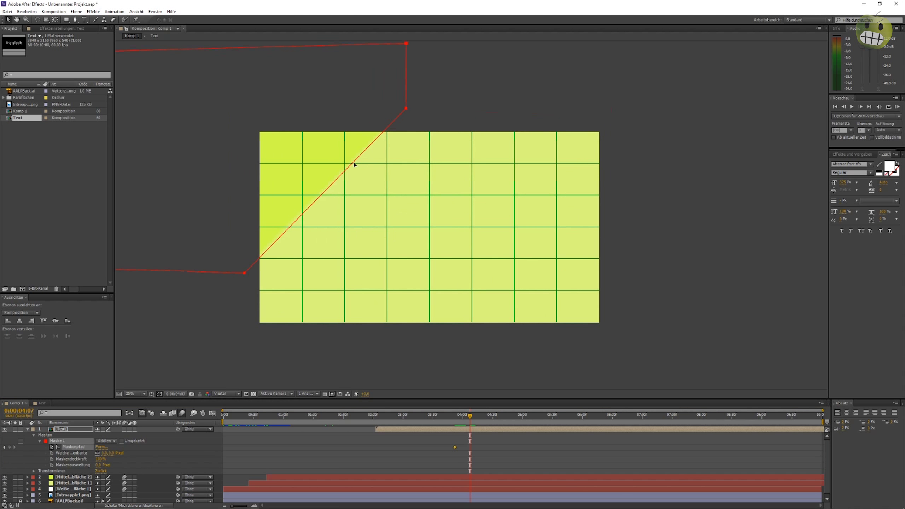
left_click(463, 415)
left_click_drag(464, 415, 399, 415)
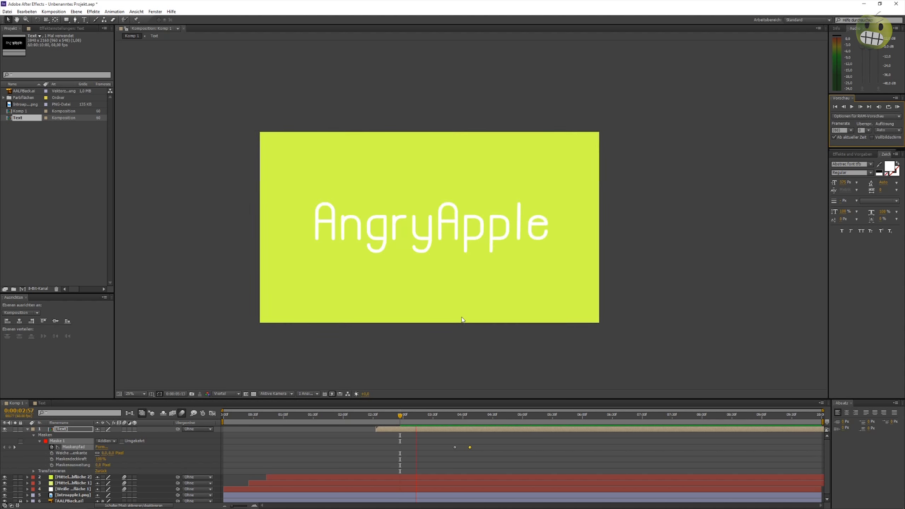
End Introapple1.png and AALPBack.ai early with Alt+] at the chosen frame
left_click(461, 319)
left_click(450, 415)
mouse_move(450, 415)
left_mouse_down()
mouse_move(537, 415)
mouse_move(223, 415)
left_mouse_up()
key("alt+bracketright")
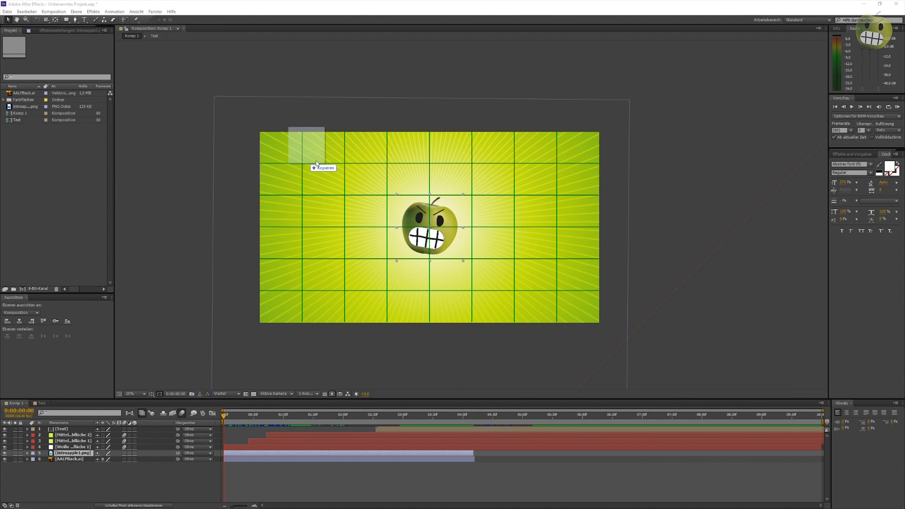
Drag Intro.wav from Explorer into the Komp 1 viewer so it becomes layer 7
left_click_drag(316, 163, 316, 163)
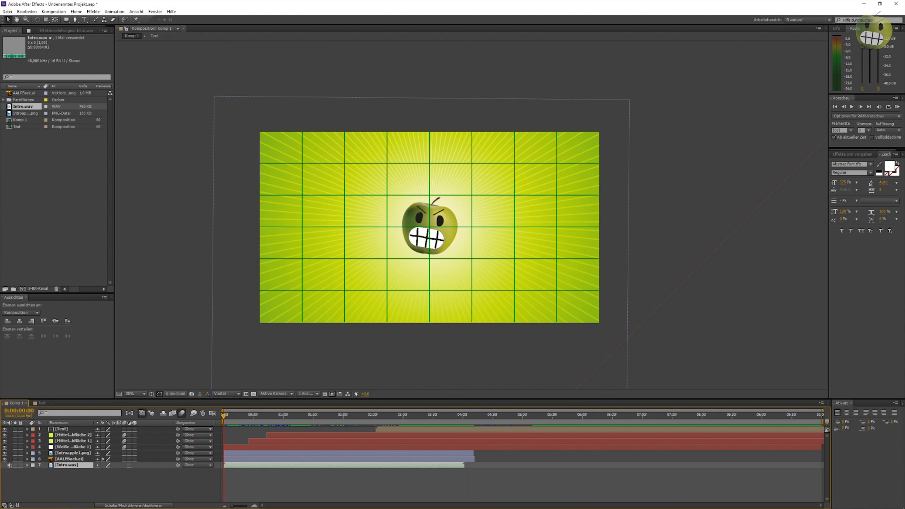